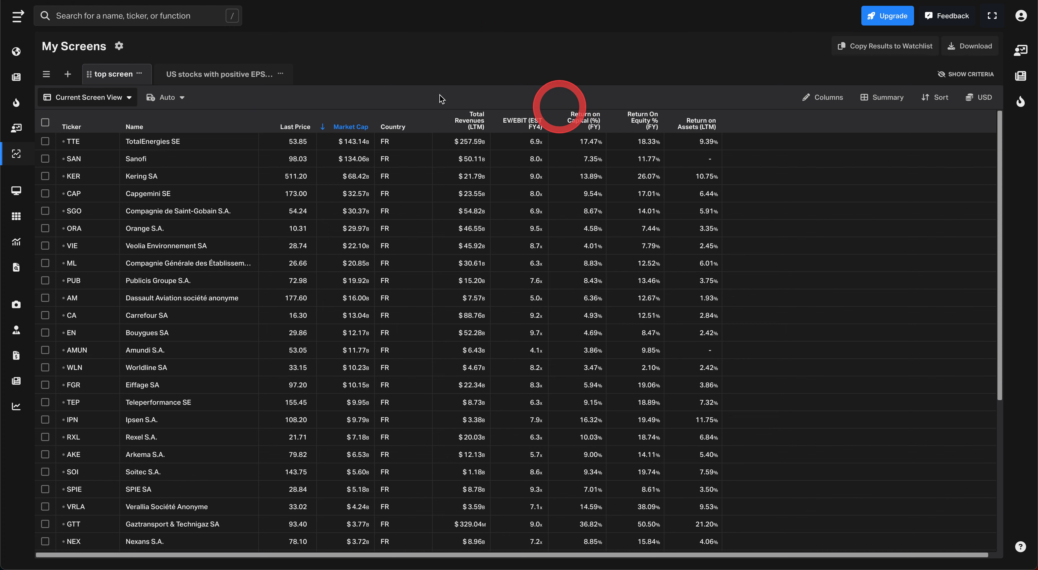
Step: Review the filter criteria of the "top screen" stock screen, including EV/EBIT (EST FY4) and the return ratios, and save and apply them
{"action": "left_click", "coordinate": [139, 75]}
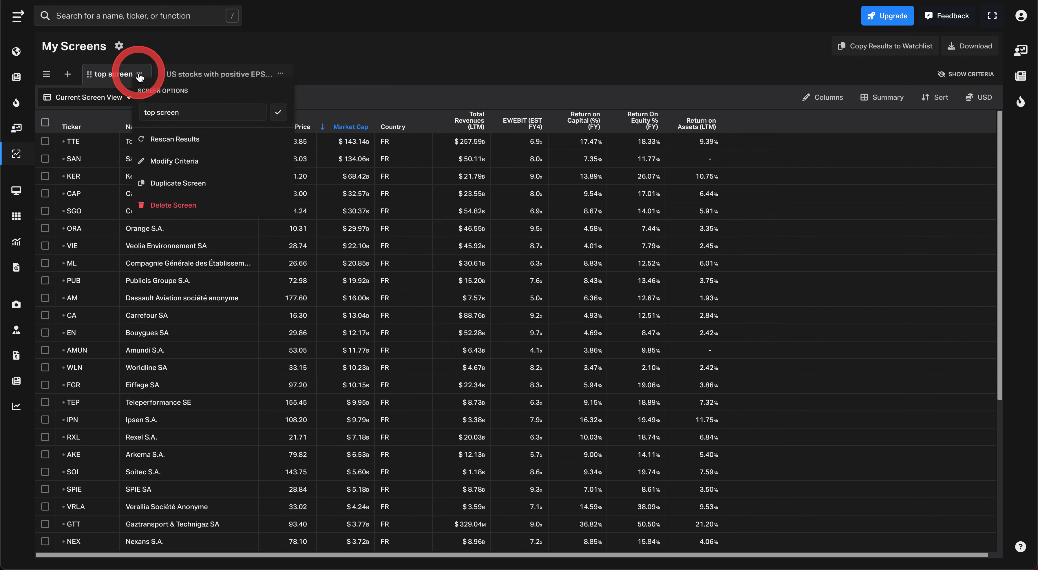
{"action": "left_click", "coordinate": [172, 162]}
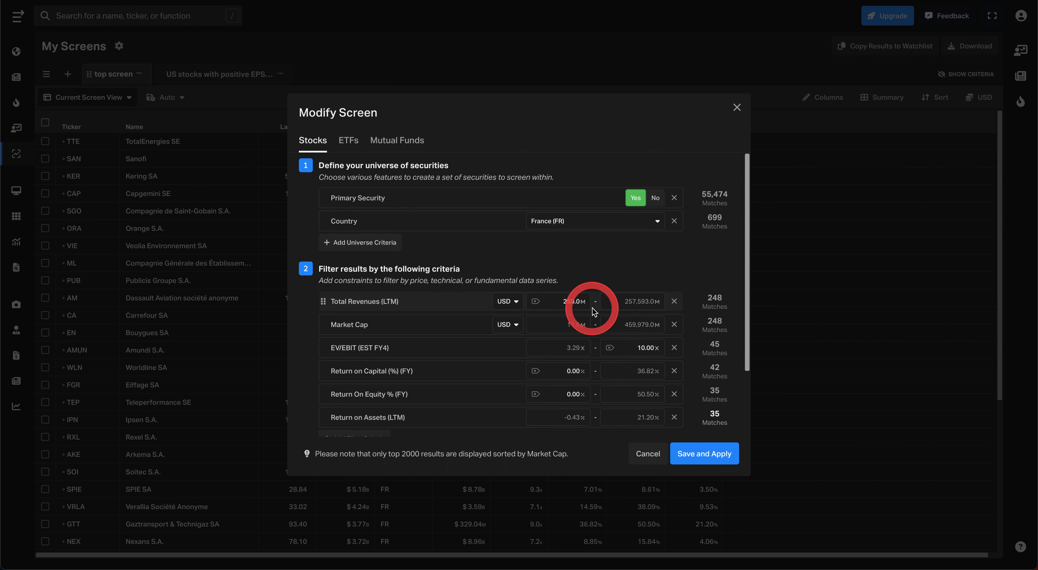
{"action": "left_click", "coordinate": [575, 326]}
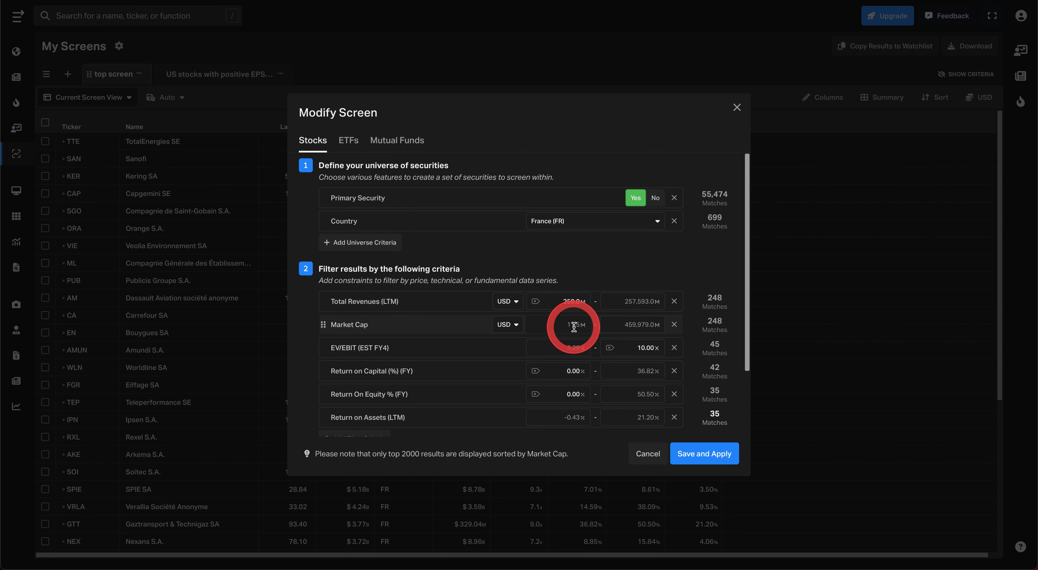
{"action": "scroll", "coordinate": [575, 327], "scroll_direction": "down", "scroll_amount": 1}
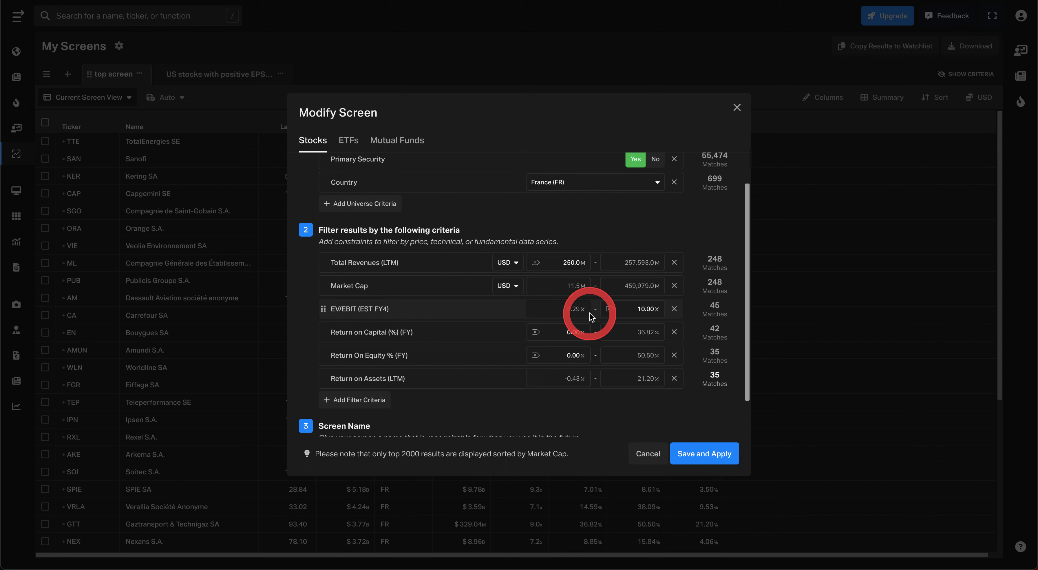
{"action": "left_click", "coordinate": [660, 310]}
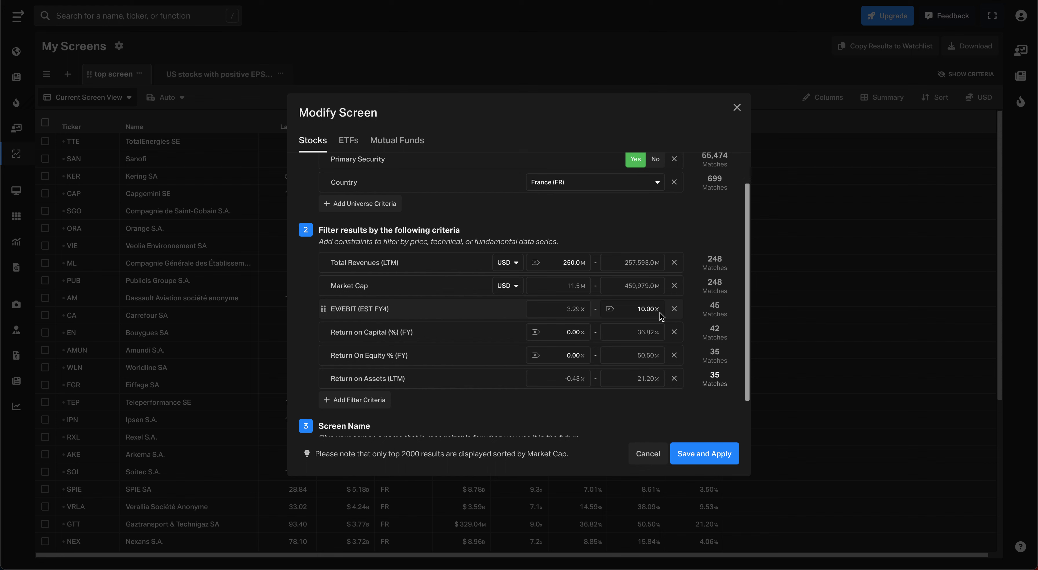
{"action": "left_click", "coordinate": [649, 310]}
{"action": "left_click", "coordinate": [536, 332]}
{"action": "left_click", "coordinate": [702, 455]}
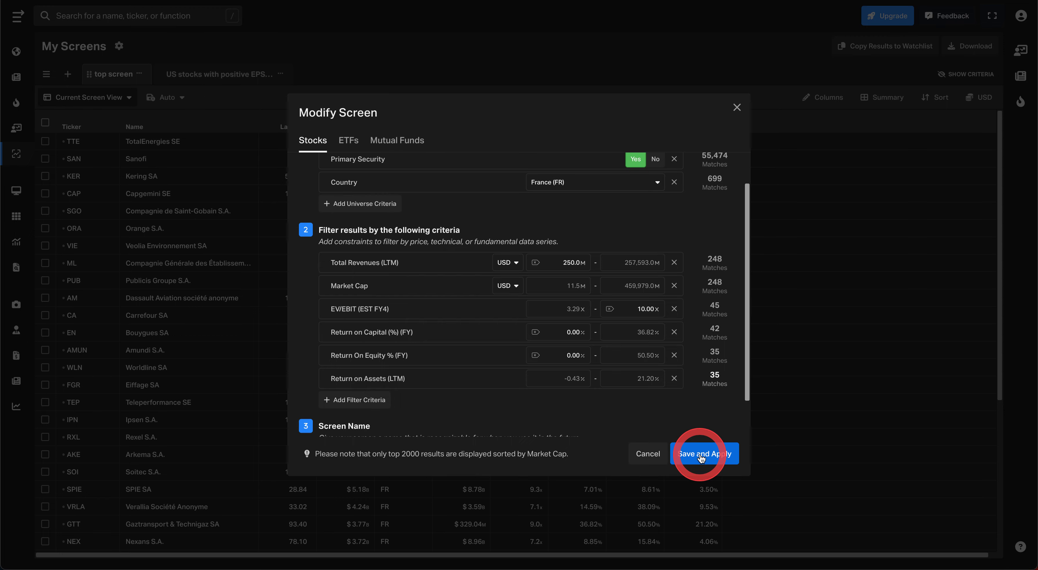
{"action": "left_click", "coordinate": [701, 457]}
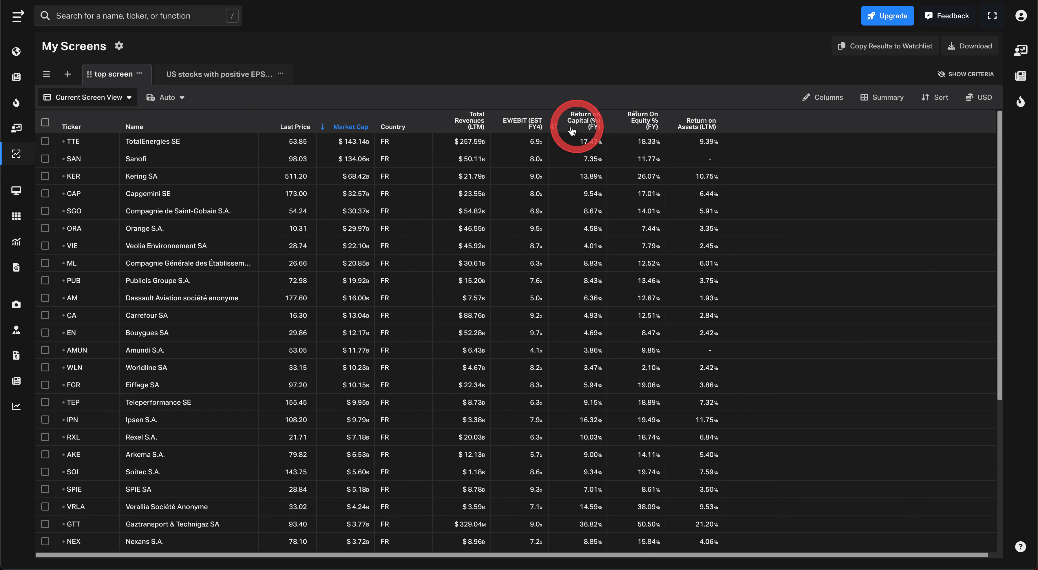
Step: Sort the screen results by EV/EBIT (EST FY4) in ascending order
{"action": "left_click", "coordinate": [538, 132]}
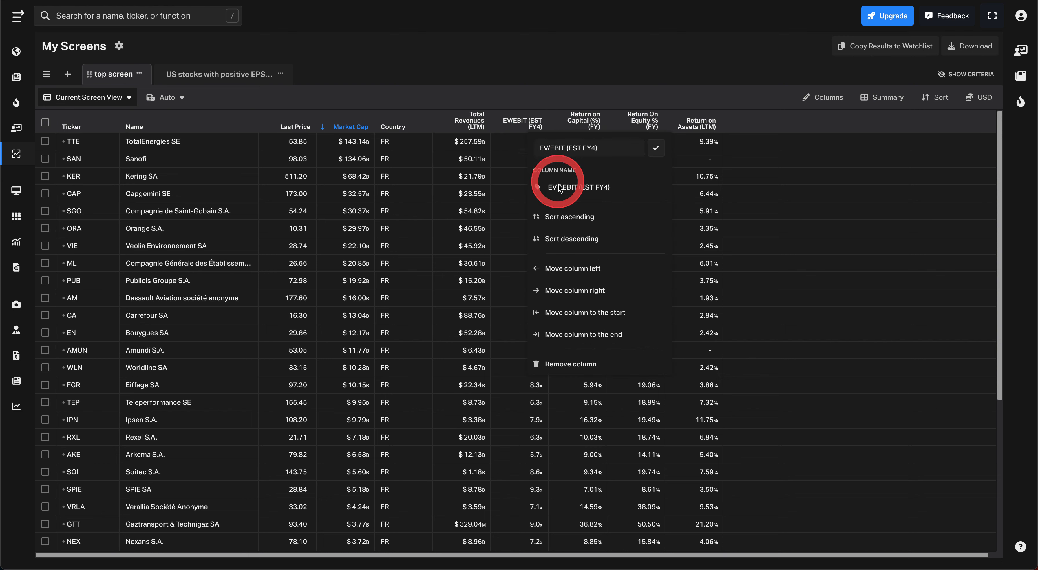
{"action": "left_click", "coordinate": [555, 221]}
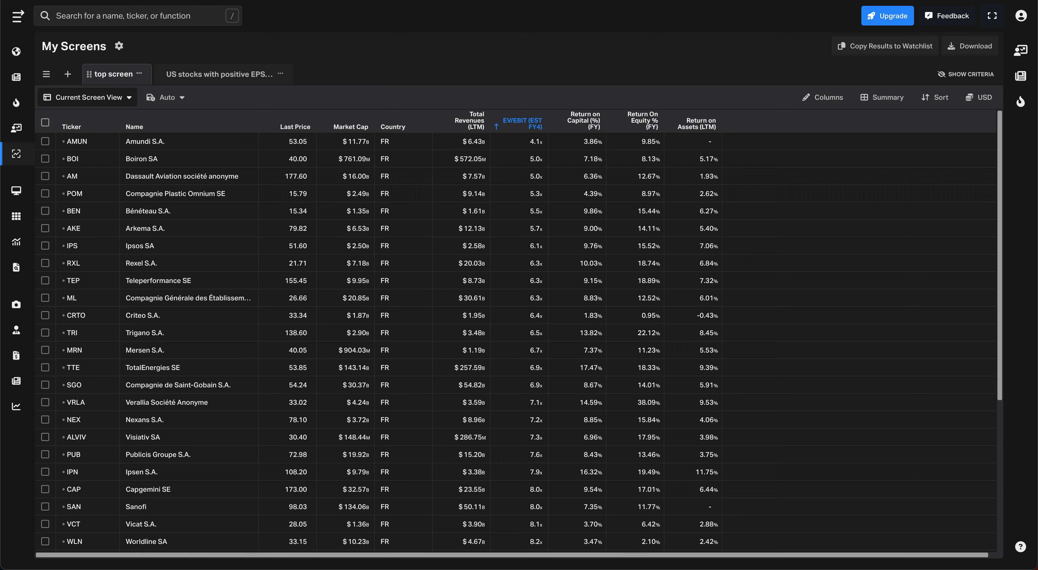
Step: Switch to FAST Graphs and load the Paris-listed Amundi SA (AMUN) to examine its price and earnings chart
{"action": "left_click", "coordinate": [560, 1]}
{"action": "left_click", "coordinate": [188, 20]}
{"action": "type", "text": "amun"}
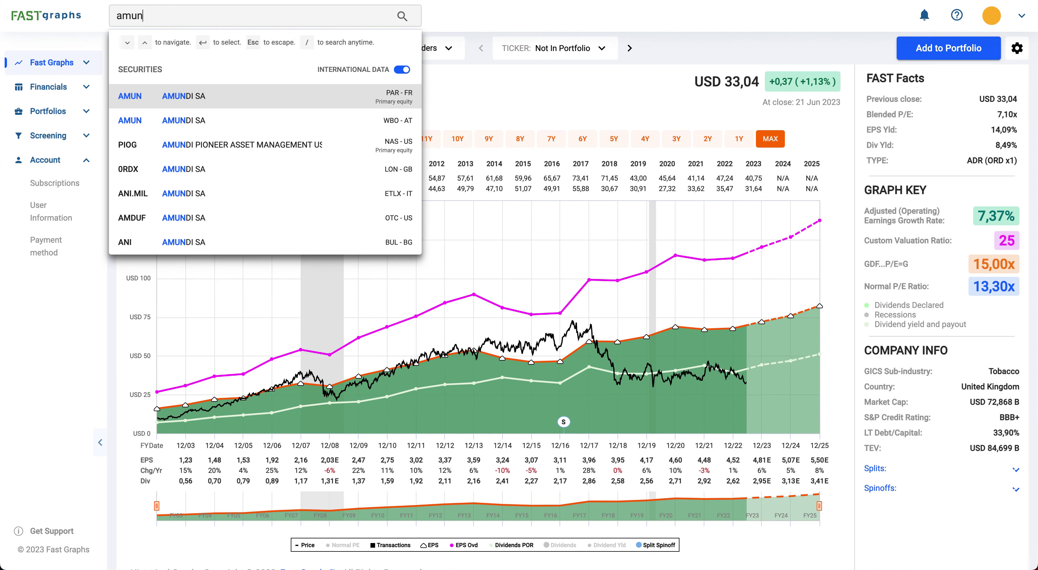
{"action": "left_click", "coordinate": [220, 96]}
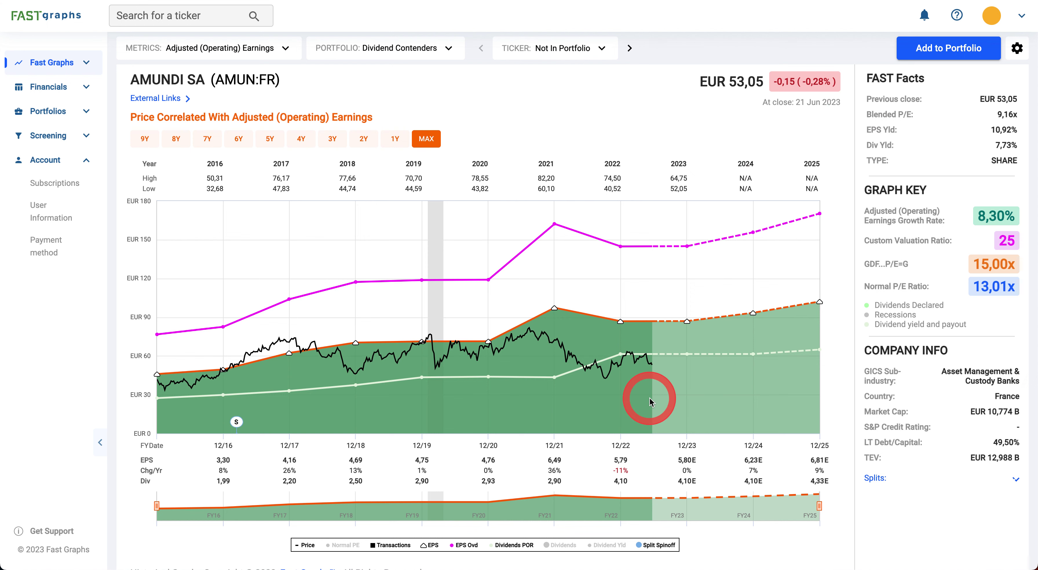
{"action": "mouse_move", "coordinate": [990, 147]}
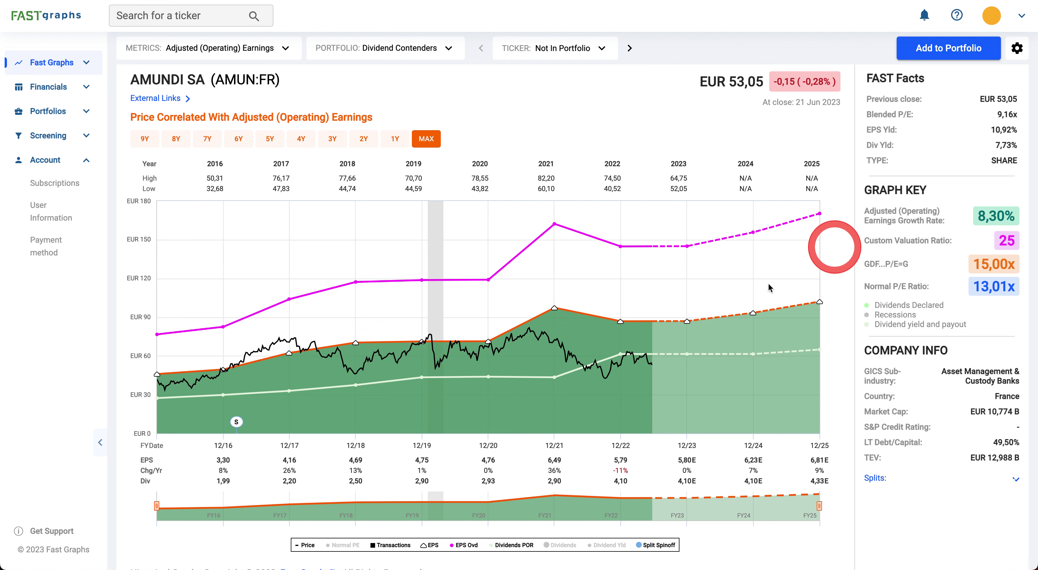
{"action": "mouse_move", "coordinate": [621, 356]}
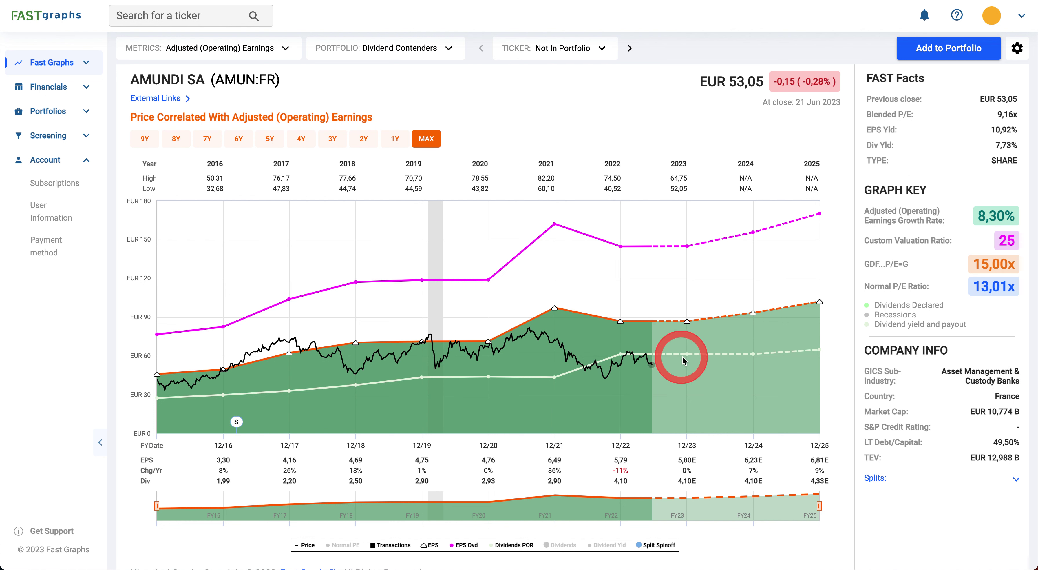
{"action": "mouse_move", "coordinate": [688, 357]}
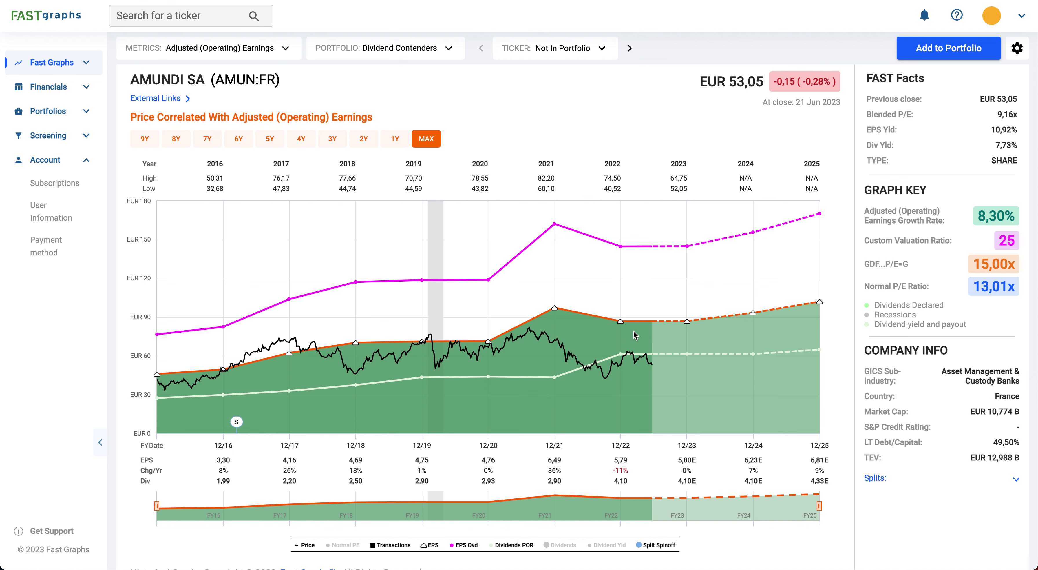
{"action": "left_click", "coordinate": [635, 335]}
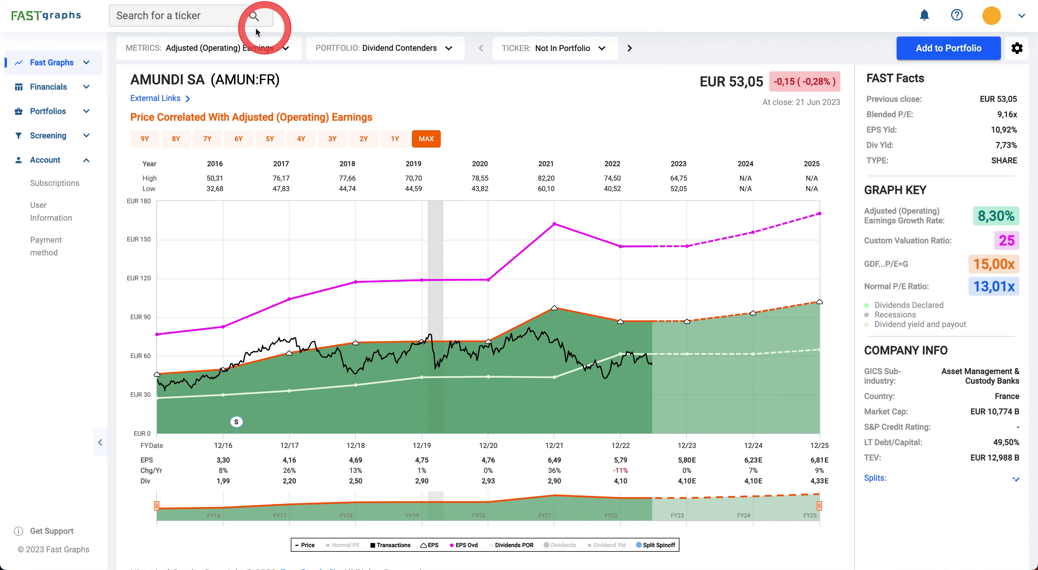
Step: Load the Paris-listed Teleperformance SA (TEP) and examine its price history, forecast earnings and yield figures
{"action": "left_click", "coordinate": [208, 17]}
{"action": "type", "text": "tep"}
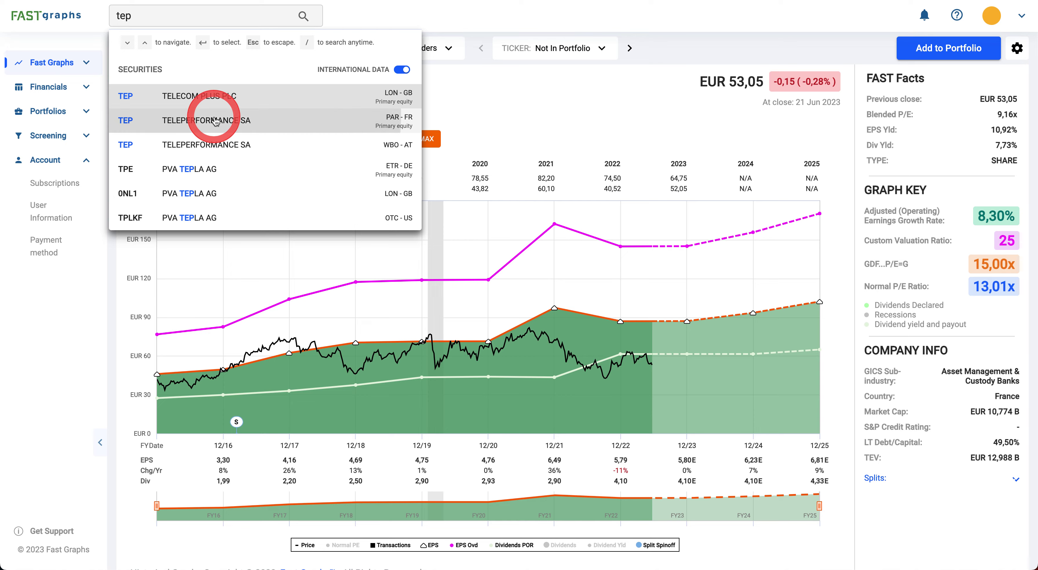
{"action": "left_click", "coordinate": [215, 120]}
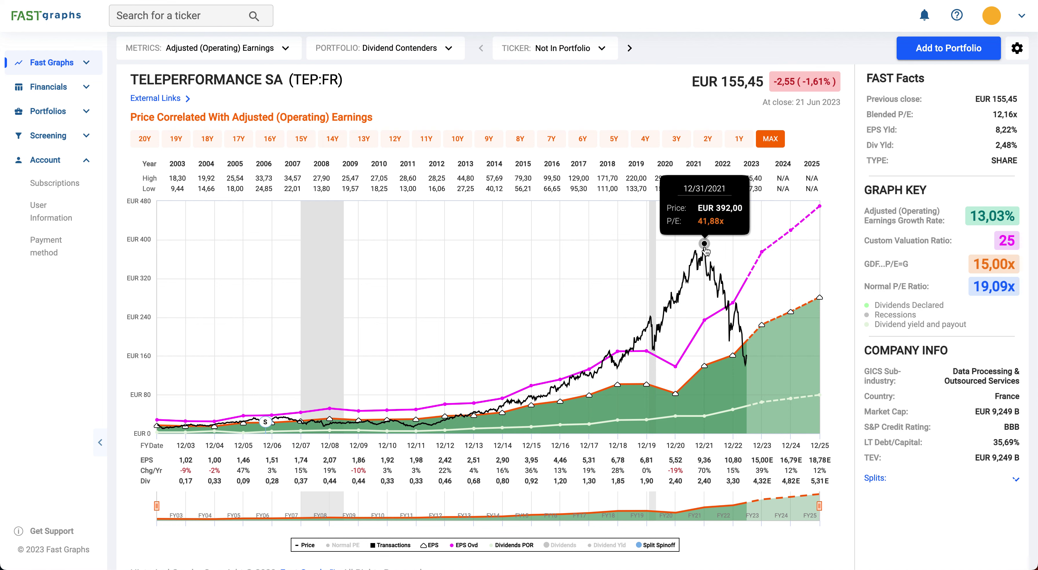
{"action": "left_click", "coordinate": [766, 380]}
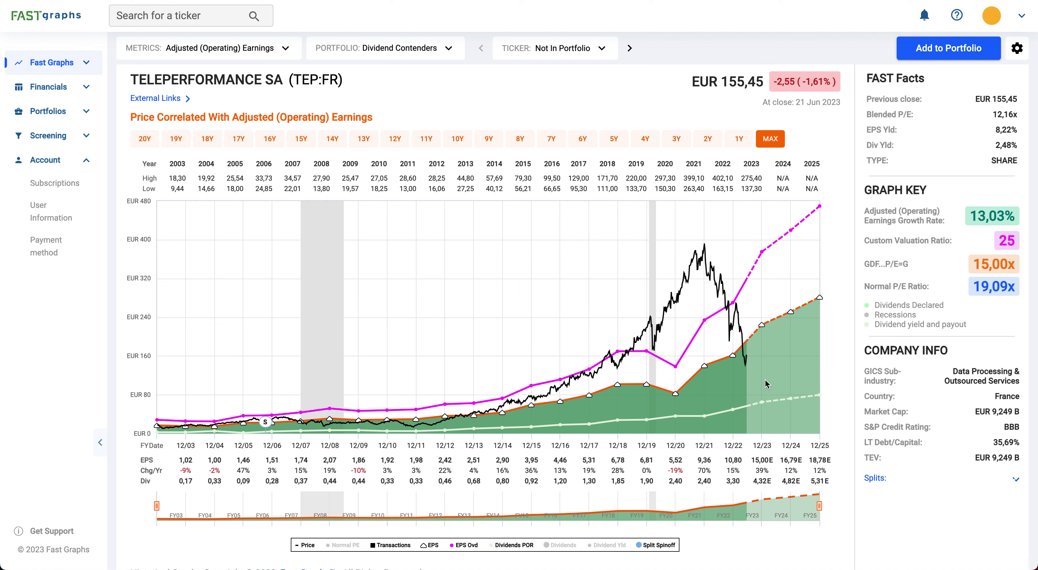
{"action": "left_click", "coordinate": [748, 378]}
{"action": "left_click", "coordinate": [748, 381]}
{"action": "left_click", "coordinate": [748, 381]}
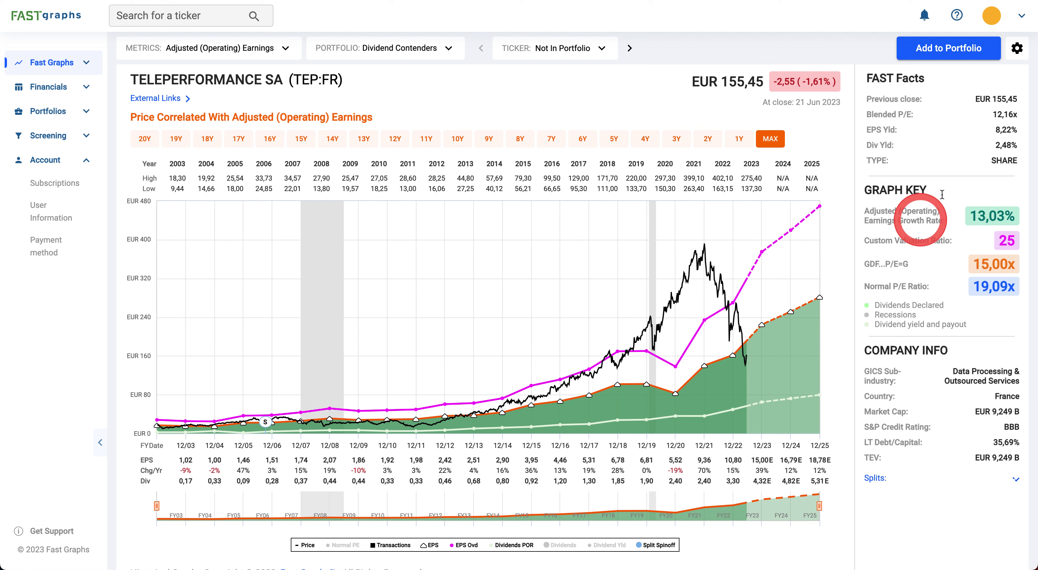
{"action": "left_click", "coordinate": [999, 140]}
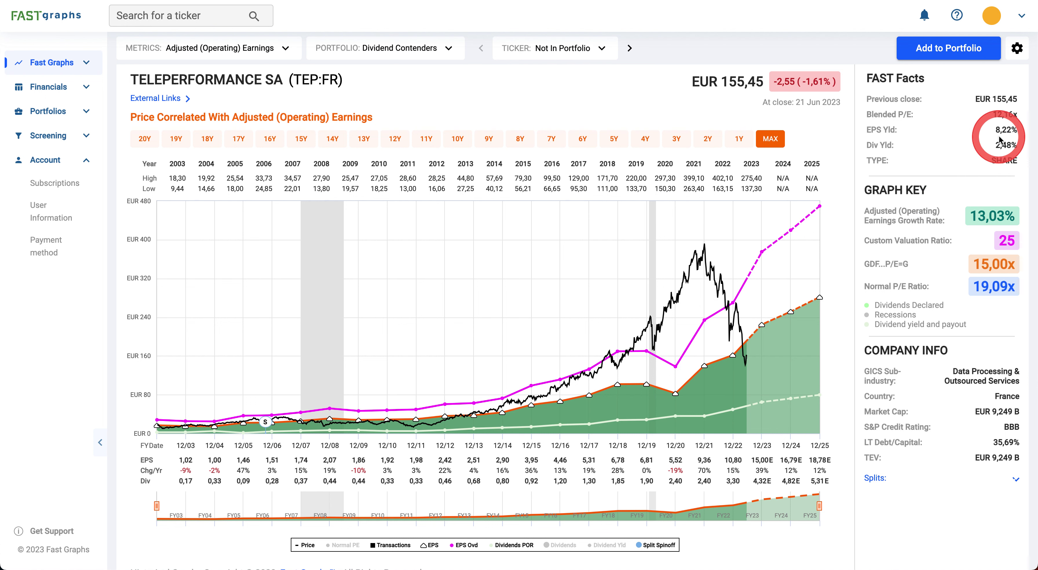
{"action": "left_click", "coordinate": [999, 140]}
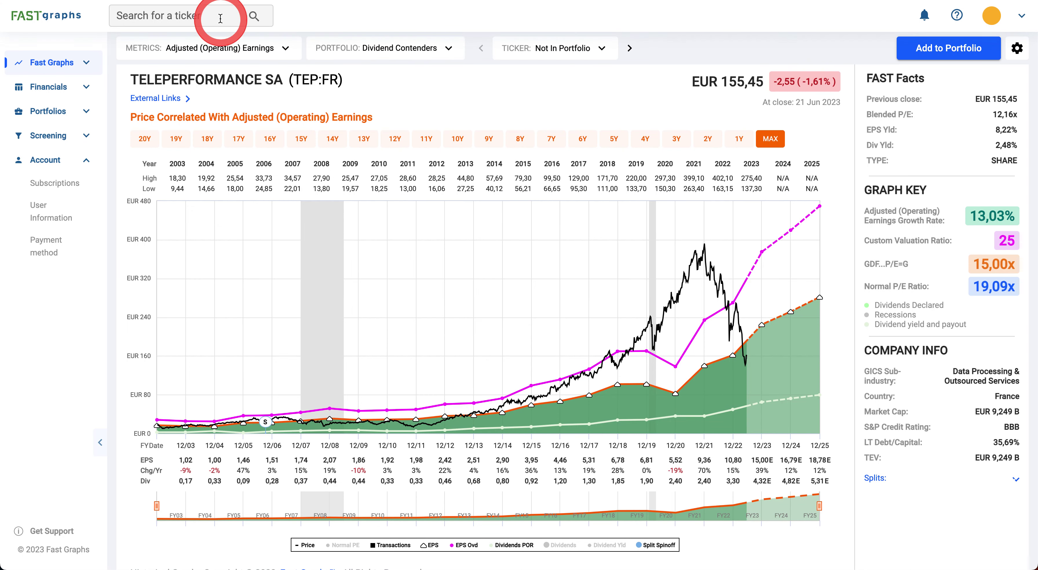
Step: Load the Paris-listed Capgemini SE (CAP) and check its P/E and earnings yield figures
{"action": "left_click", "coordinate": [221, 18]}
{"action": "type", "text": "c"}
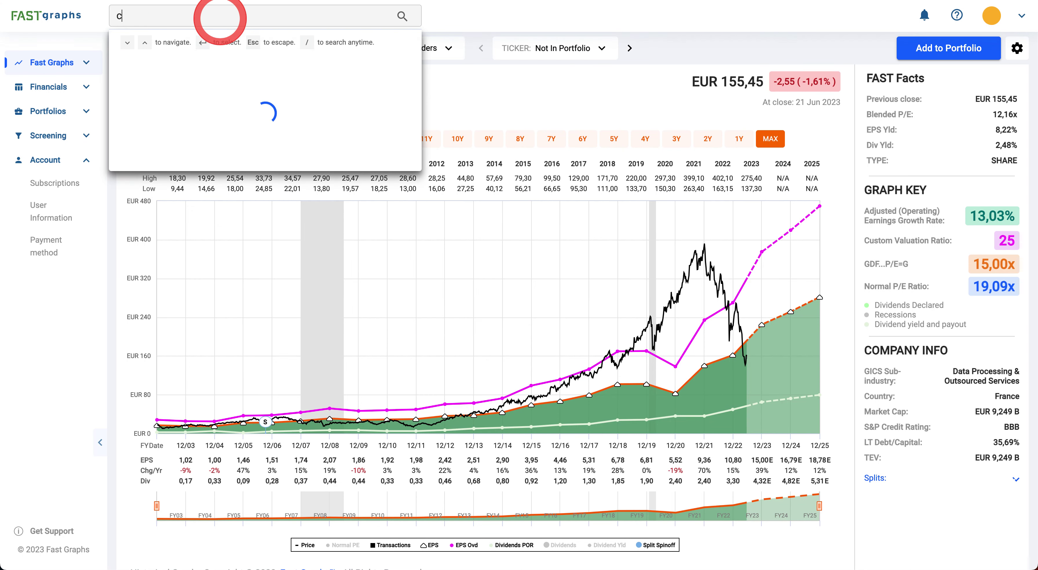
{"action": "type", "text": "ap"}
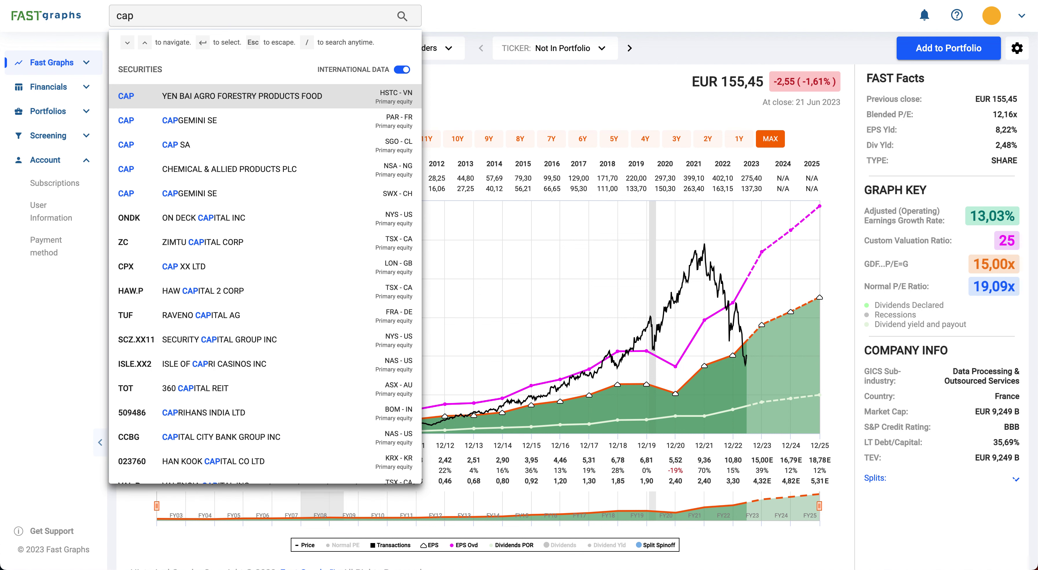
{"action": "left_click", "coordinate": [221, 123]}
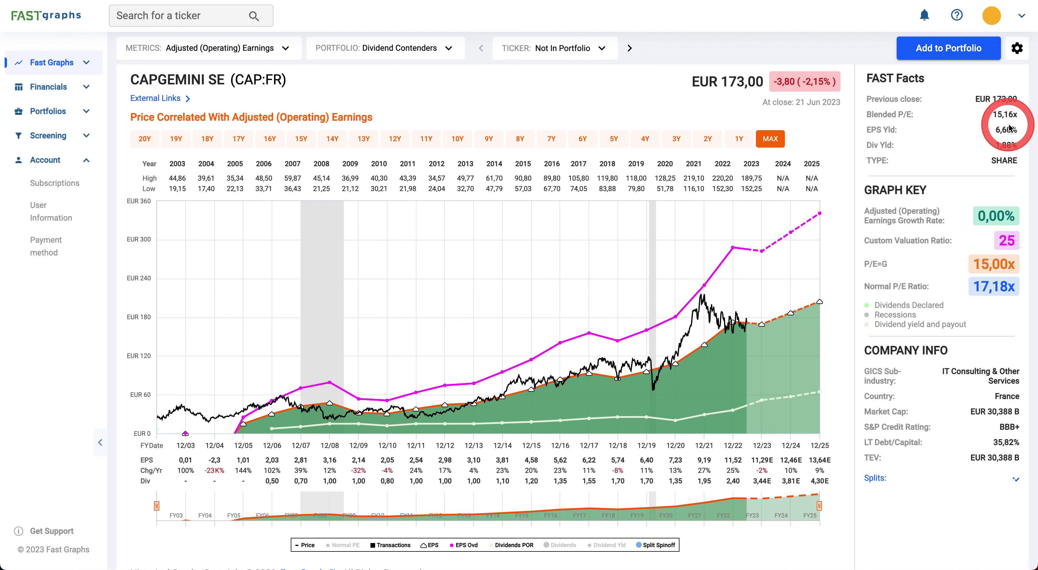
{"action": "mouse_move", "coordinate": [999, 130]}
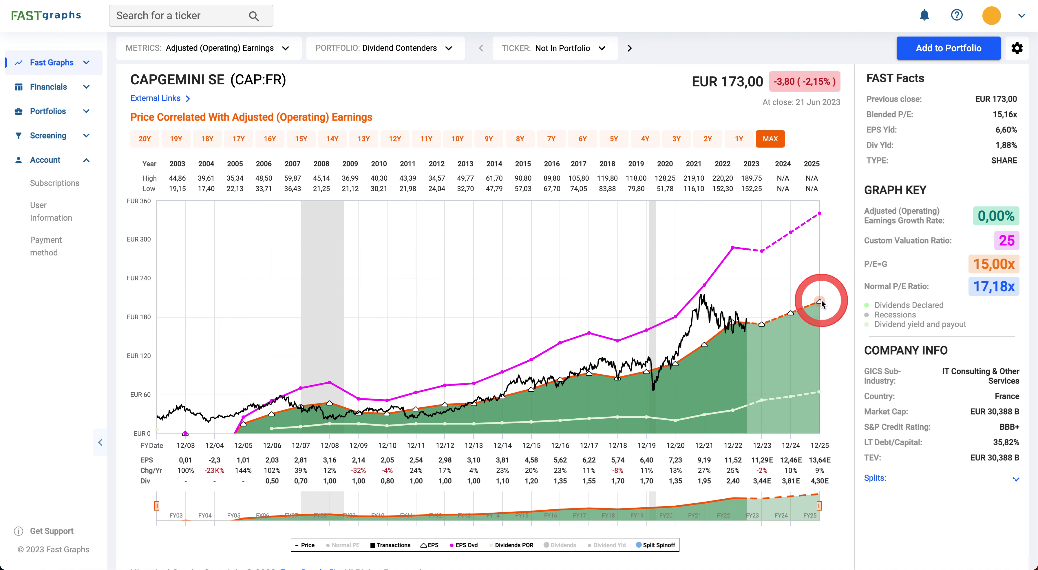
Step: Switch to Calculator and divide Capgemini's 2025 EPS estimate of 13,64 by the share price of 173, returning to the chart
{"action": "mouse_move", "coordinate": [819, 305]}
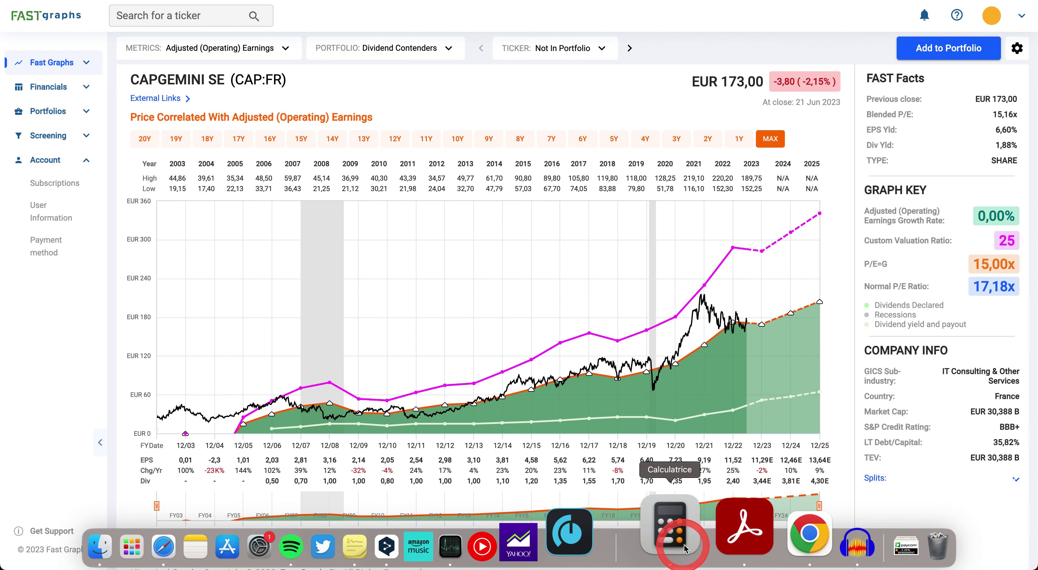
{"action": "left_click", "coordinate": [681, 540]}
{"action": "left_click", "coordinate": [418, 255]}
{"action": "left_click", "coordinate": [485, 255]}
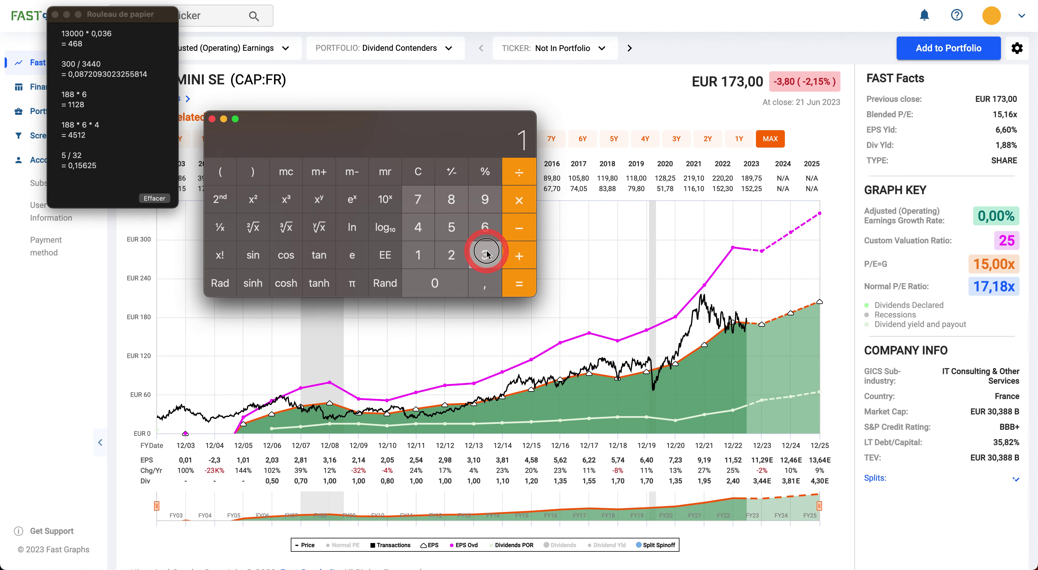
{"action": "left_click", "coordinate": [486, 286]}
{"action": "left_click", "coordinate": [485, 227]}
{"action": "left_click", "coordinate": [418, 226]}
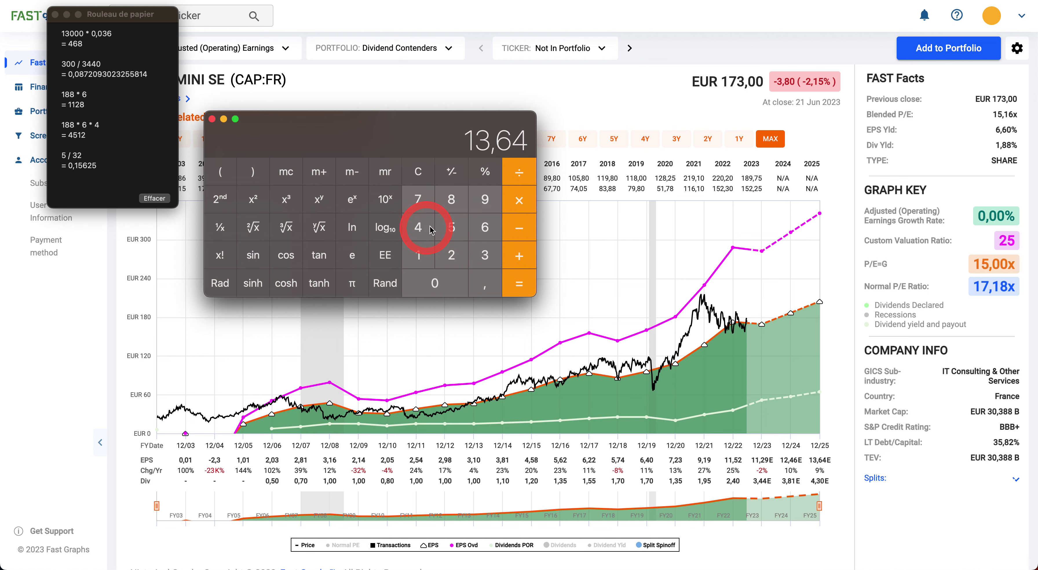
{"action": "left_click", "coordinate": [519, 174]}
{"action": "left_click", "coordinate": [418, 254]}
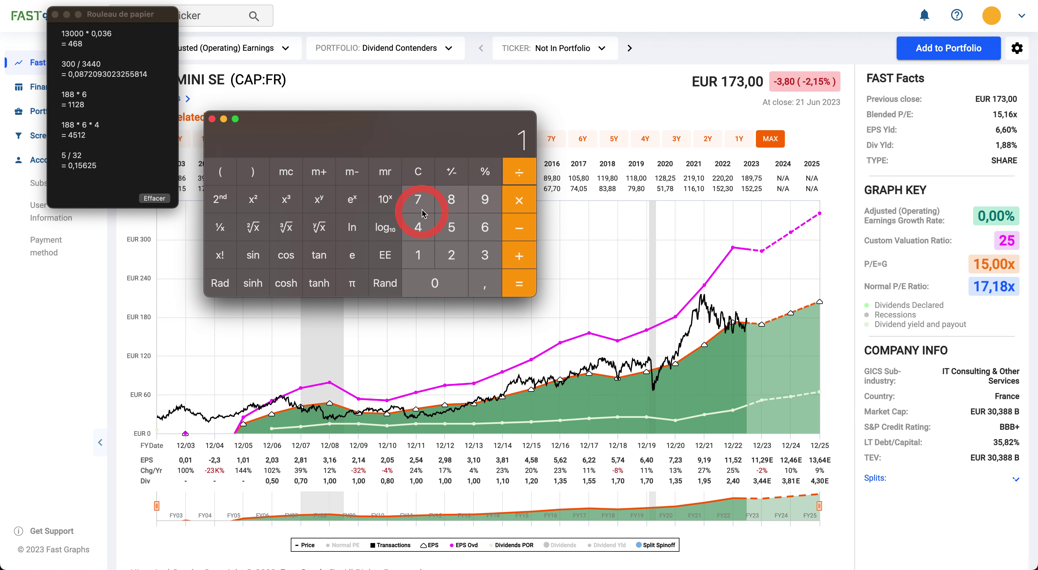
{"action": "left_click", "coordinate": [418, 199]}
{"action": "left_click", "coordinate": [480, 250]}
{"action": "left_click", "coordinate": [520, 283]}
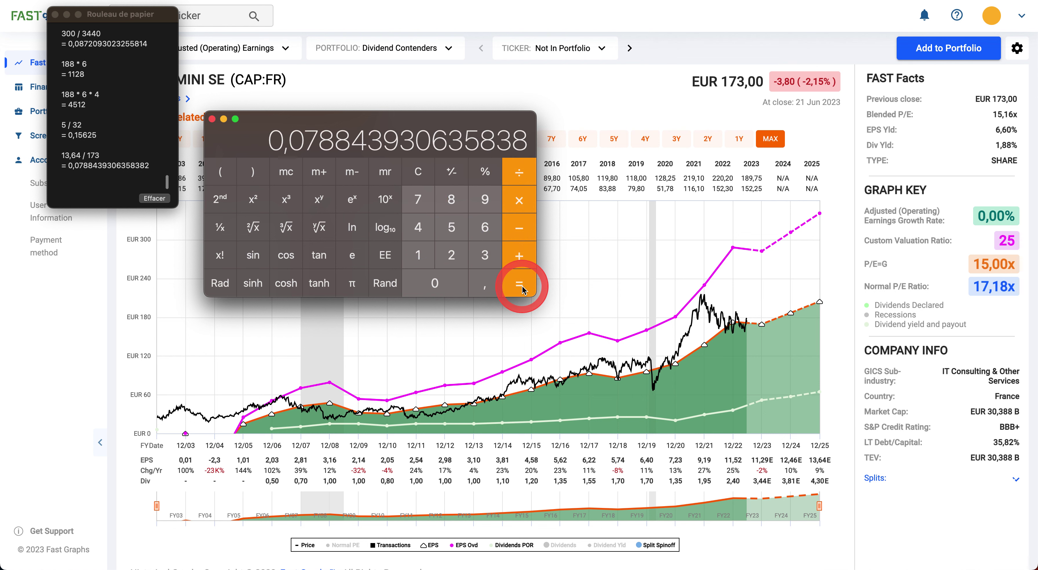
{"action": "left_click", "coordinate": [599, 281]}
{"action": "left_click", "coordinate": [603, 278]}
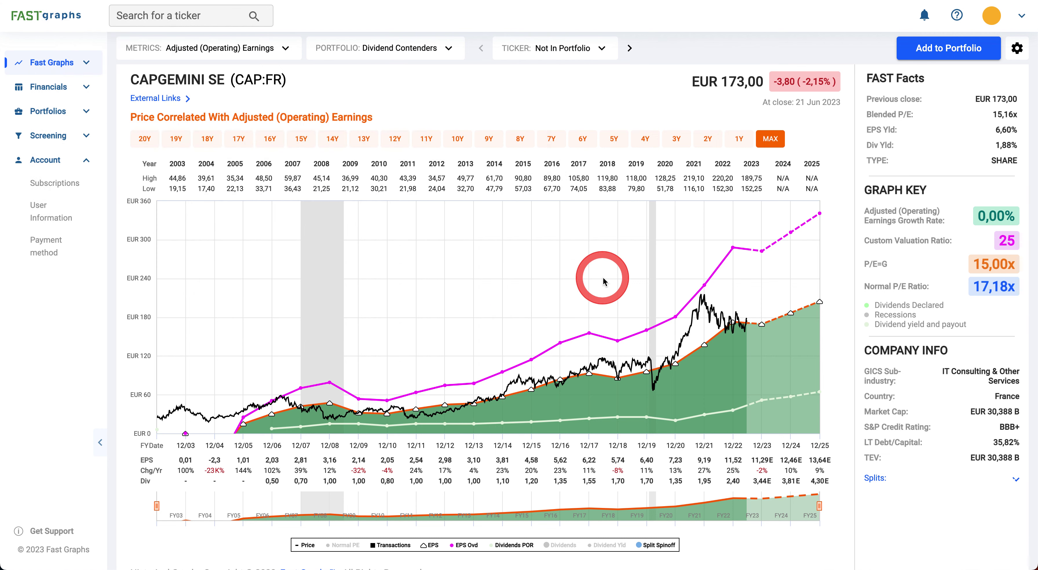
{"action": "left_click", "coordinate": [708, 313]}
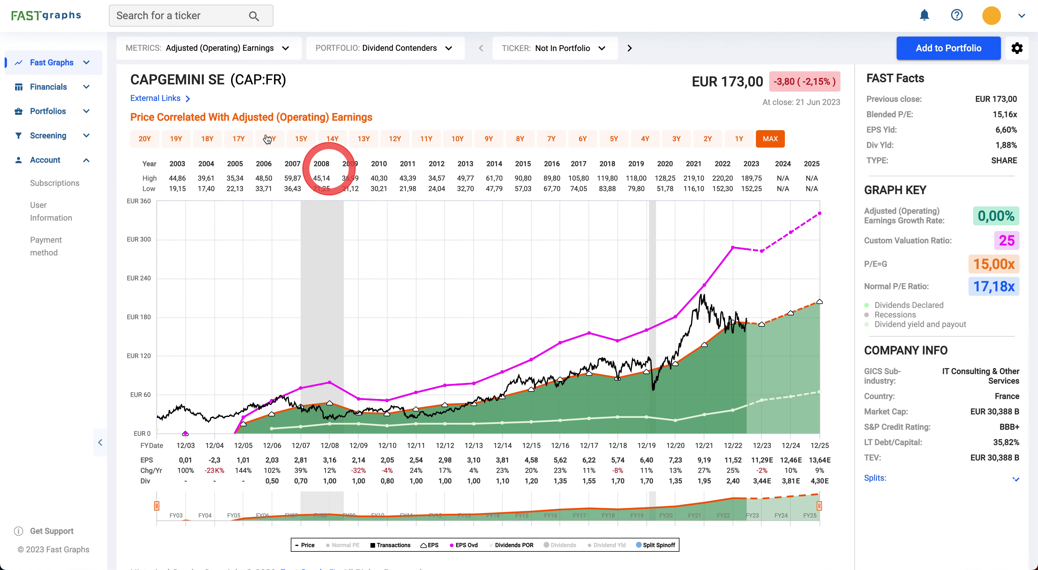
Step: Open Capgemini's financial statements, review its one-year and two-year analyst scorecards, and return to the historical chart
{"action": "left_click", "coordinate": [50, 87]}
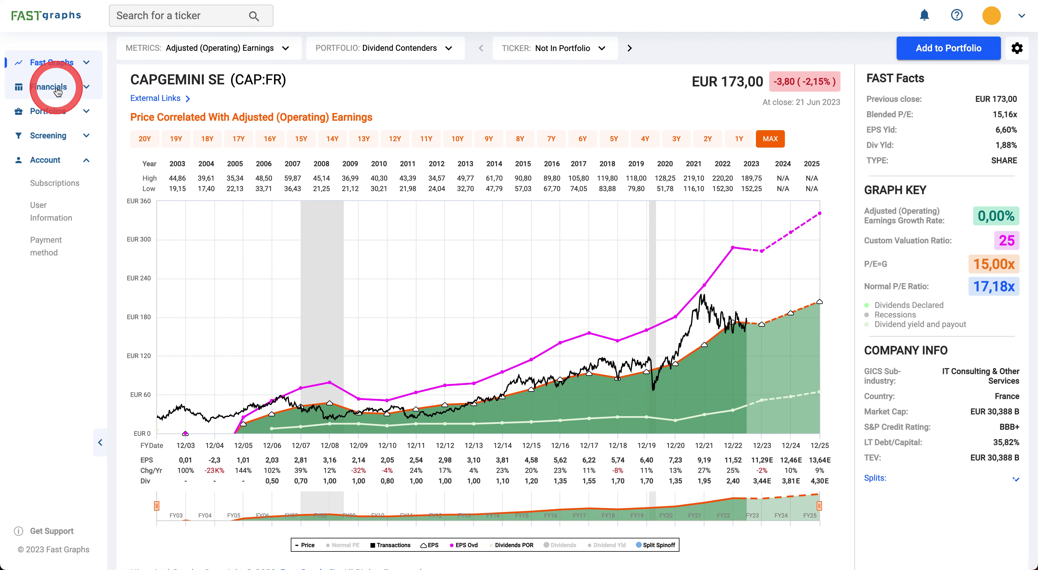
{"action": "left_click", "coordinate": [56, 183]}
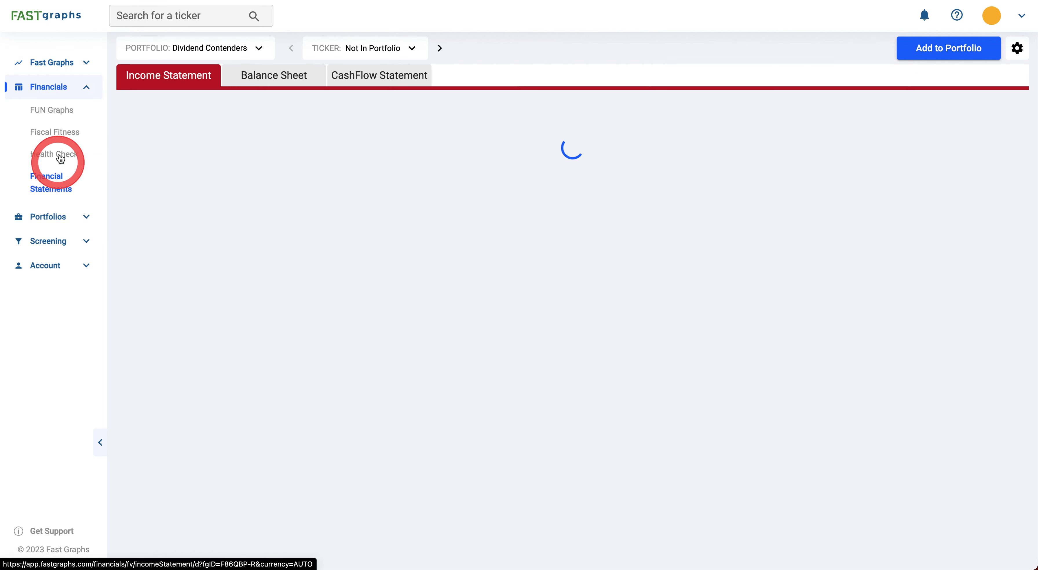
{"action": "left_click", "coordinate": [62, 65]}
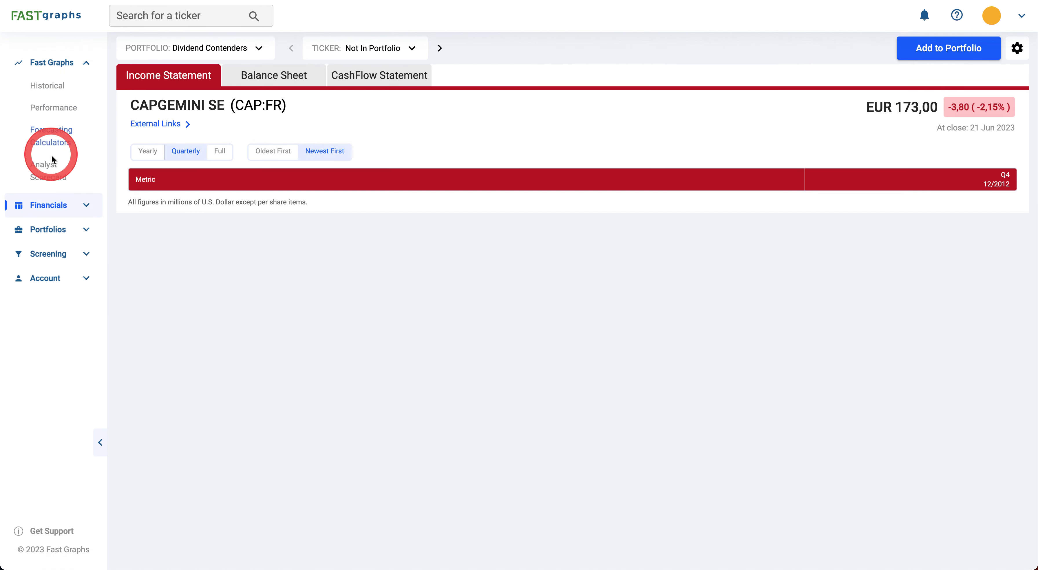
{"action": "left_click", "coordinate": [48, 165]}
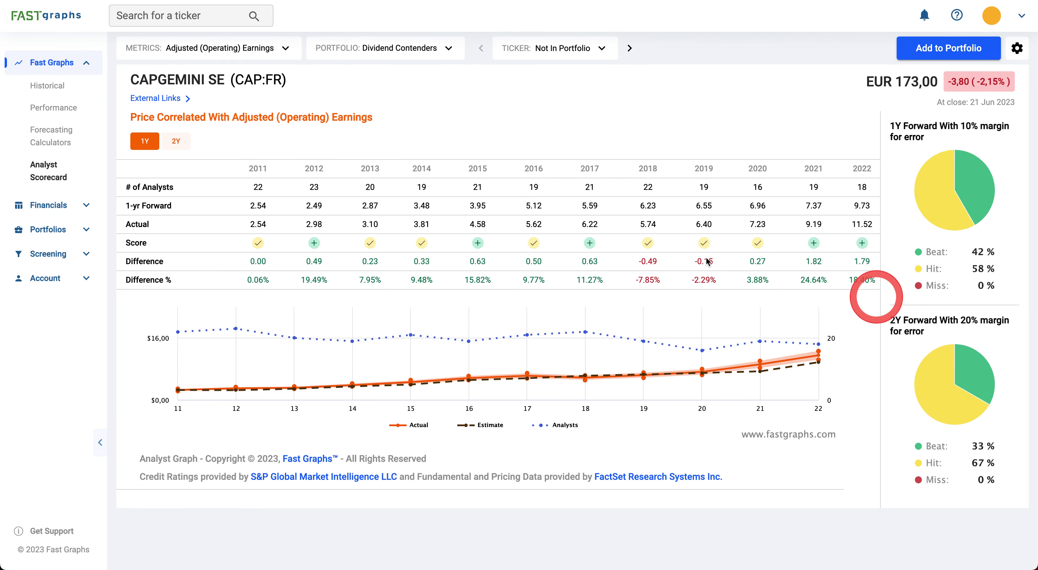
{"action": "left_click", "coordinate": [174, 140]}
{"action": "left_click", "coordinate": [56, 86]}
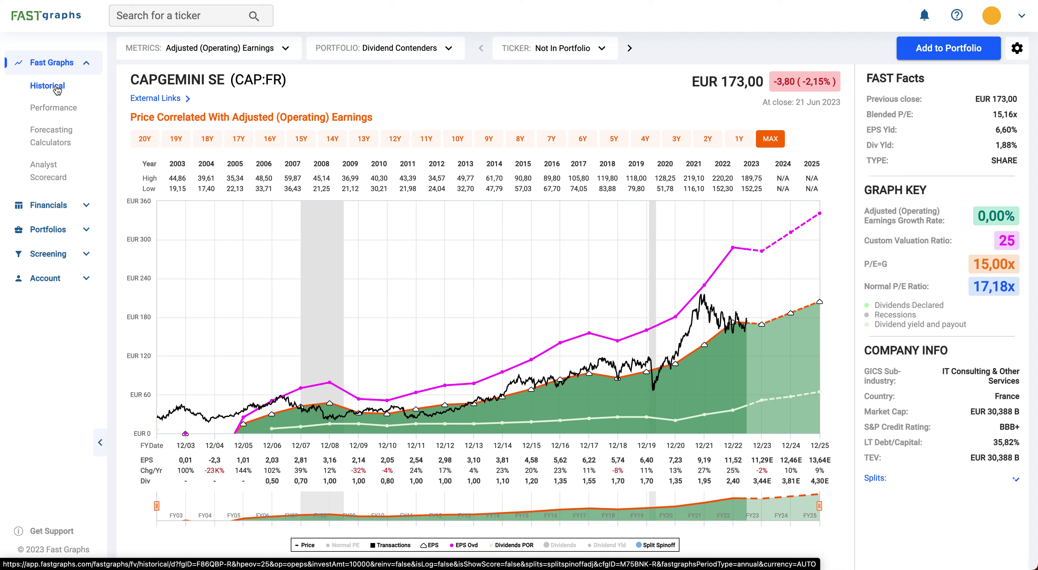
{"action": "left_click", "coordinate": [58, 90]}
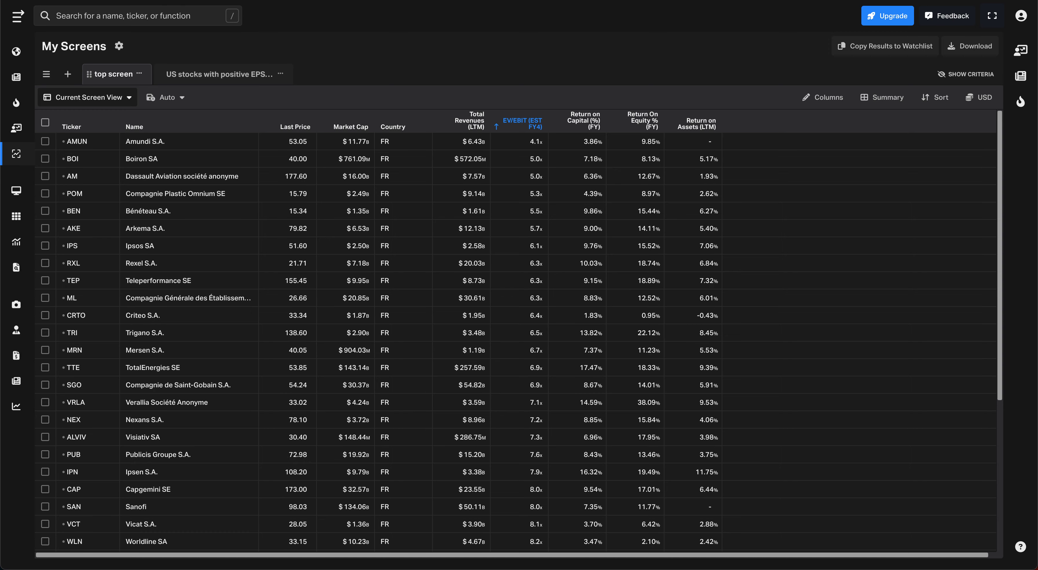
Step: Look through the French stocks in the screener and load the Paris-listed Sanofi (SAN) in FAST Graphs
{"action": "left_click", "coordinate": [533, 161]}
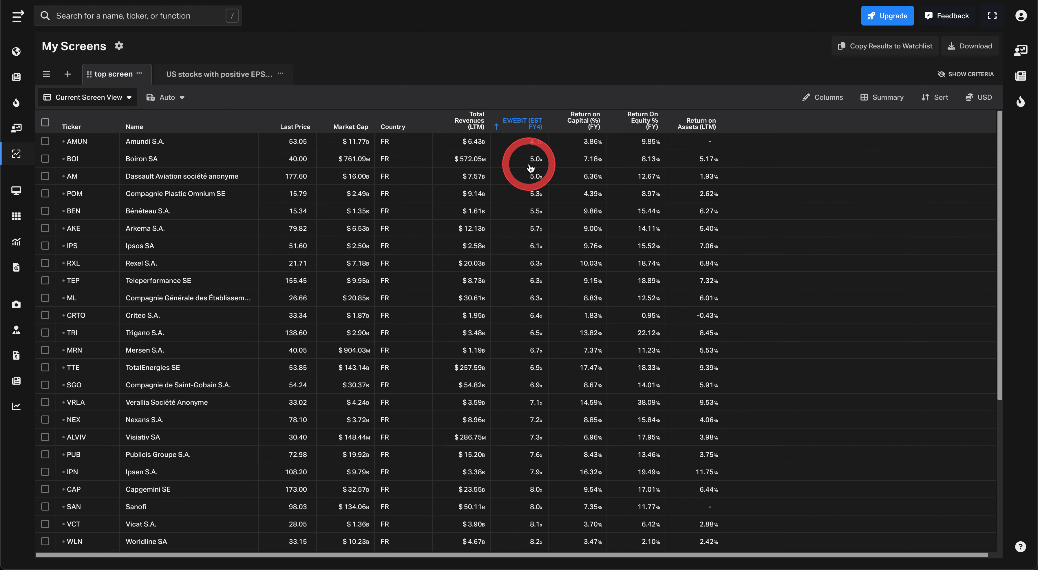
{"action": "scroll", "coordinate": [385, 399], "scroll_direction": "down", "scroll_amount": 3}
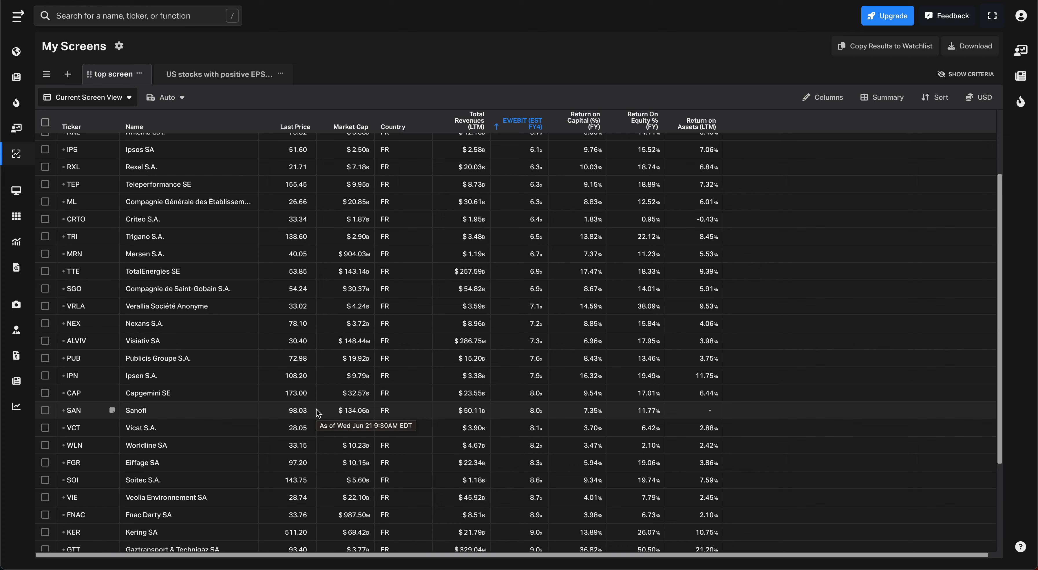
{"action": "left_click", "coordinate": [331, 371]}
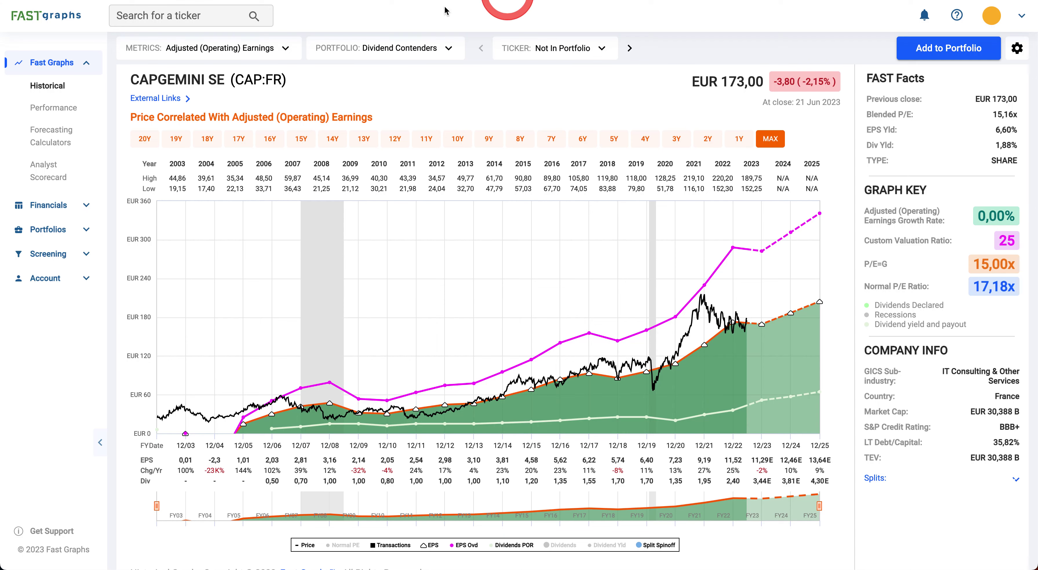
{"action": "left_click", "coordinate": [170, 17]}
{"action": "type", "text": "sanofi"}
{"action": "left_click", "coordinate": [203, 107]}
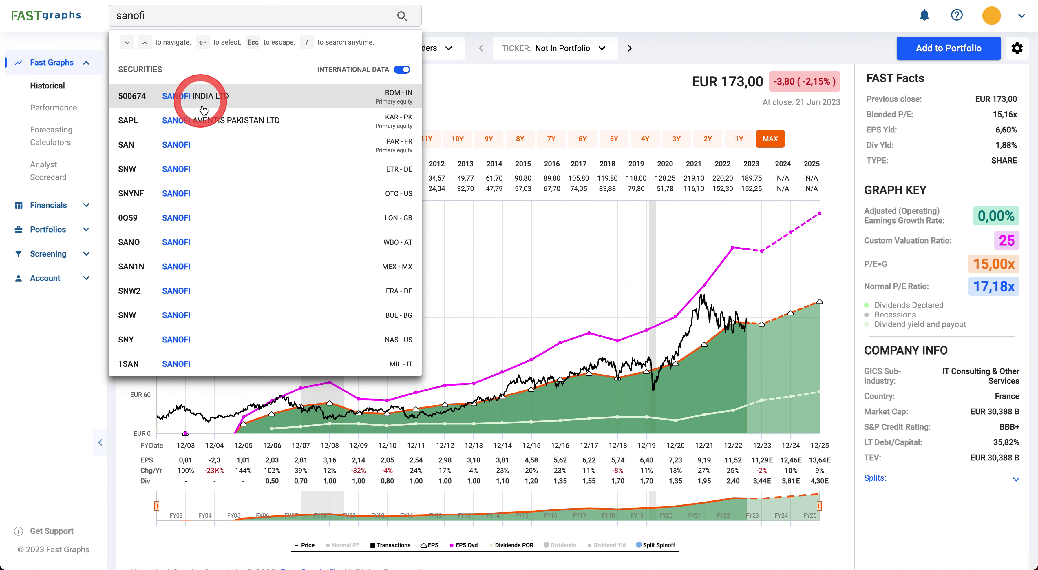
{"action": "left_click", "coordinate": [205, 144]}
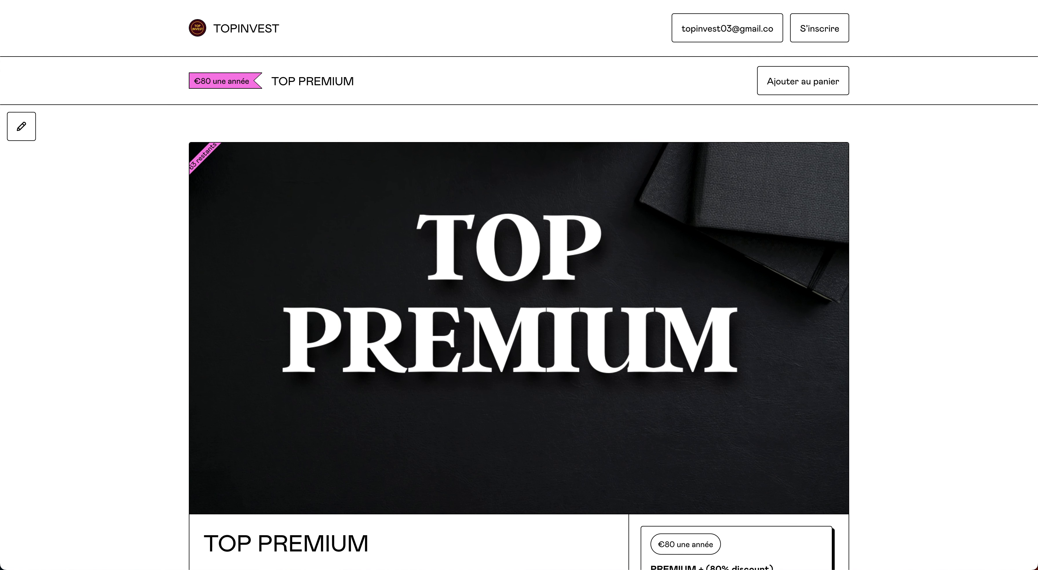
Step: Read through the TOP PREMIUM offer page, covering its analysis services and the list of upcoming training courses
{"action": "left_click", "coordinate": [476, 279]}
{"action": "scroll", "coordinate": [464, 322], "scroll_direction": "down", "scroll_amount": 15}
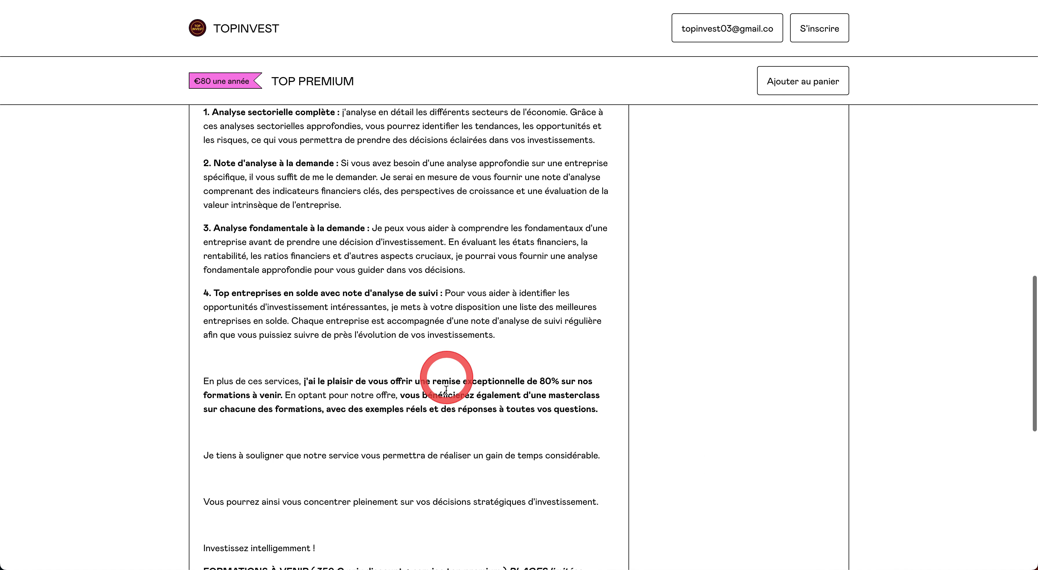
{"action": "scroll", "coordinate": [447, 389], "scroll_direction": "down", "scroll_amount": 8}
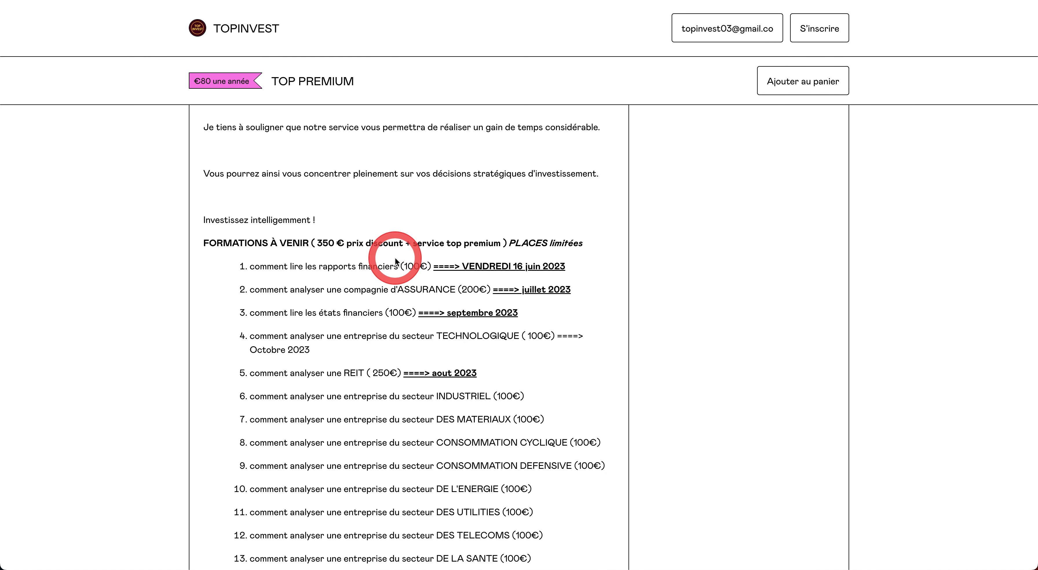
{"action": "scroll", "coordinate": [395, 259], "scroll_direction": "down", "scroll_amount": 1}
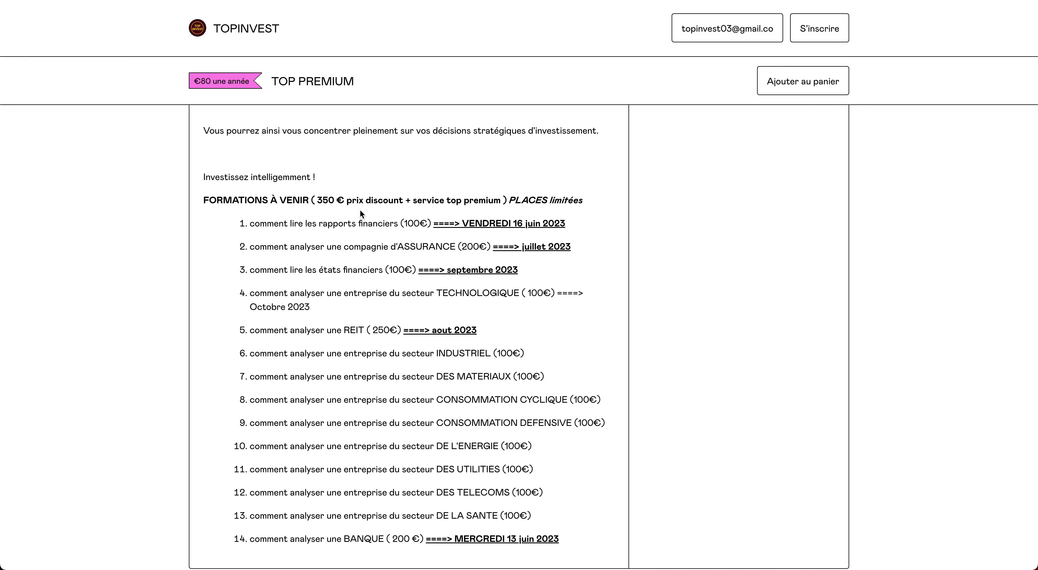
{"action": "scroll", "coordinate": [361, 210], "scroll_direction": "up", "scroll_amount": 10}
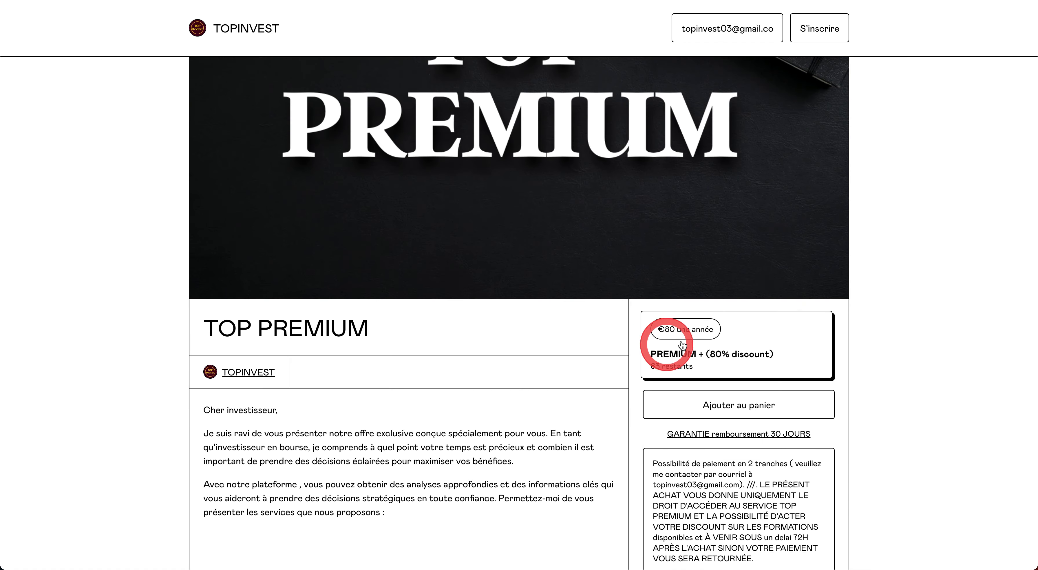
{"action": "scroll", "coordinate": [669, 338], "scroll_direction": "down", "scroll_amount": 15}
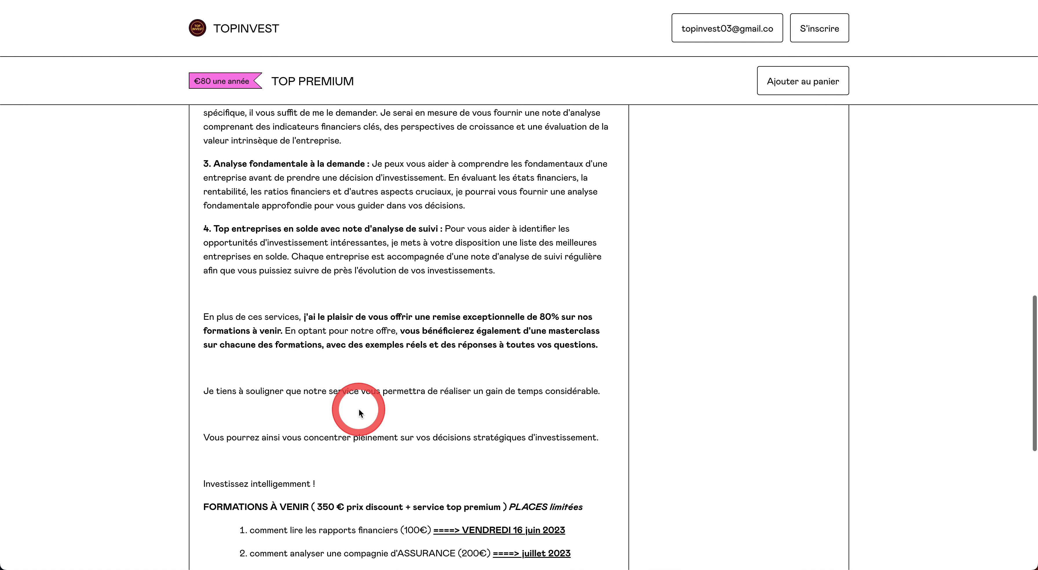
{"action": "scroll", "coordinate": [322, 387], "scroll_direction": "down", "scroll_amount": 3}
{"action": "scroll", "coordinate": [320, 343], "scroll_direction": "up", "scroll_amount": 15}
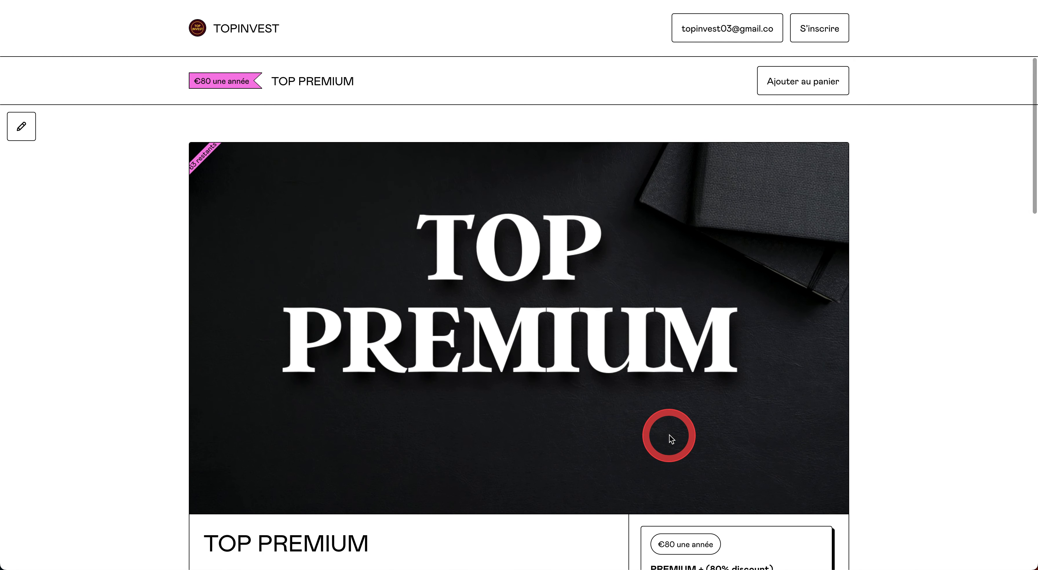
Step: Review the TOP PREMIUM subscription price, refund guarantee and payment terms along with the service descriptions
{"action": "scroll", "coordinate": [671, 439], "scroll_direction": "down", "scroll_amount": 3}
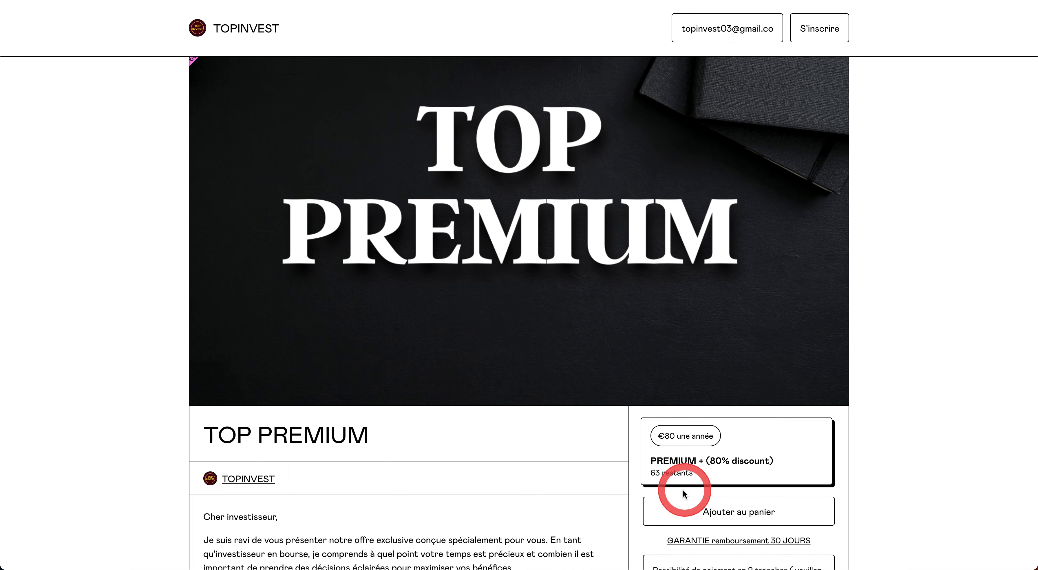
{"action": "scroll", "coordinate": [683, 489], "scroll_direction": "down", "scroll_amount": 2}
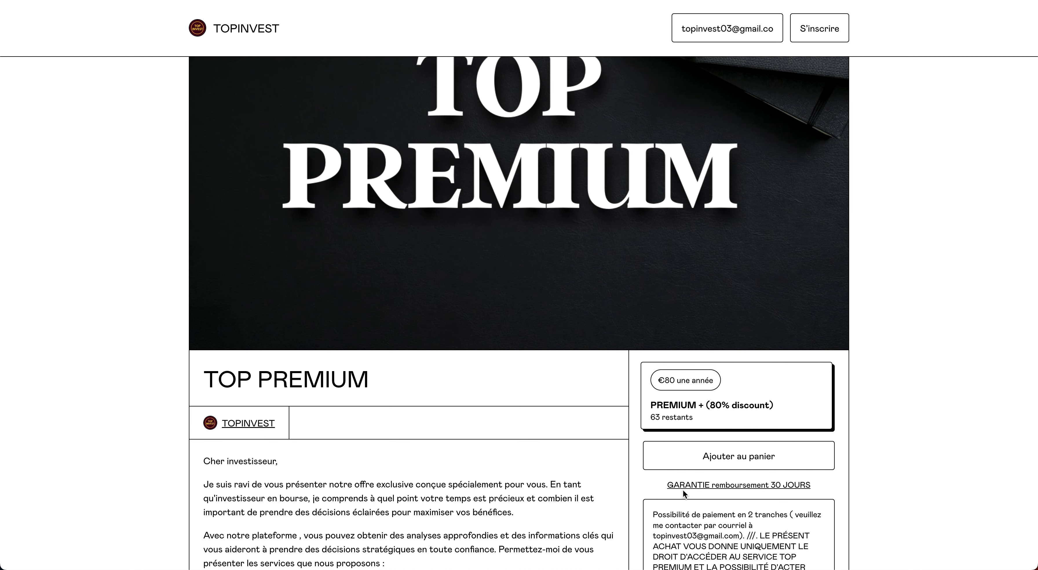
{"action": "scroll", "coordinate": [683, 489], "scroll_direction": "down", "scroll_amount": 10}
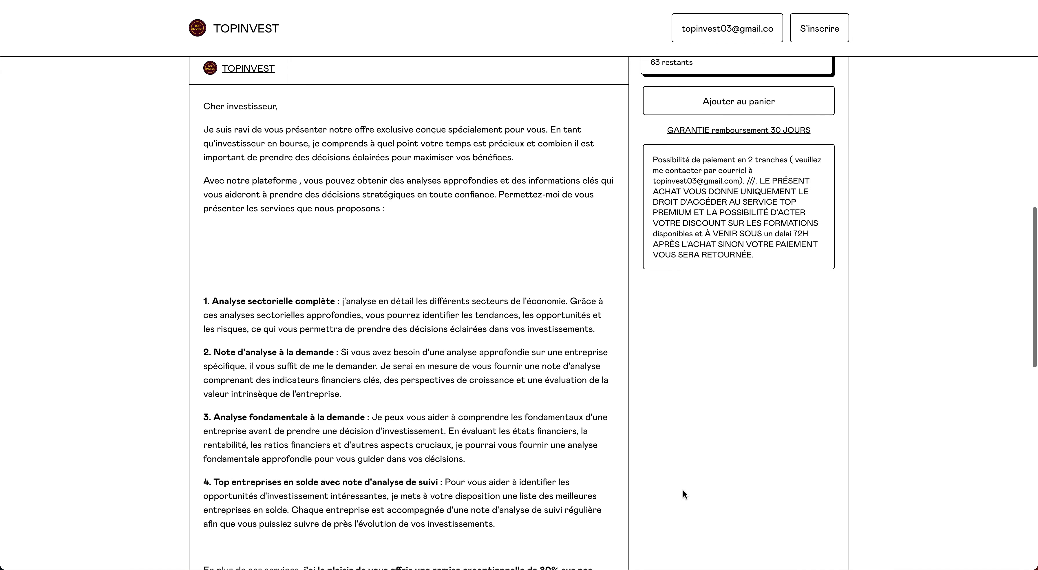
{"action": "scroll", "coordinate": [683, 489], "scroll_direction": "down", "scroll_amount": 2}
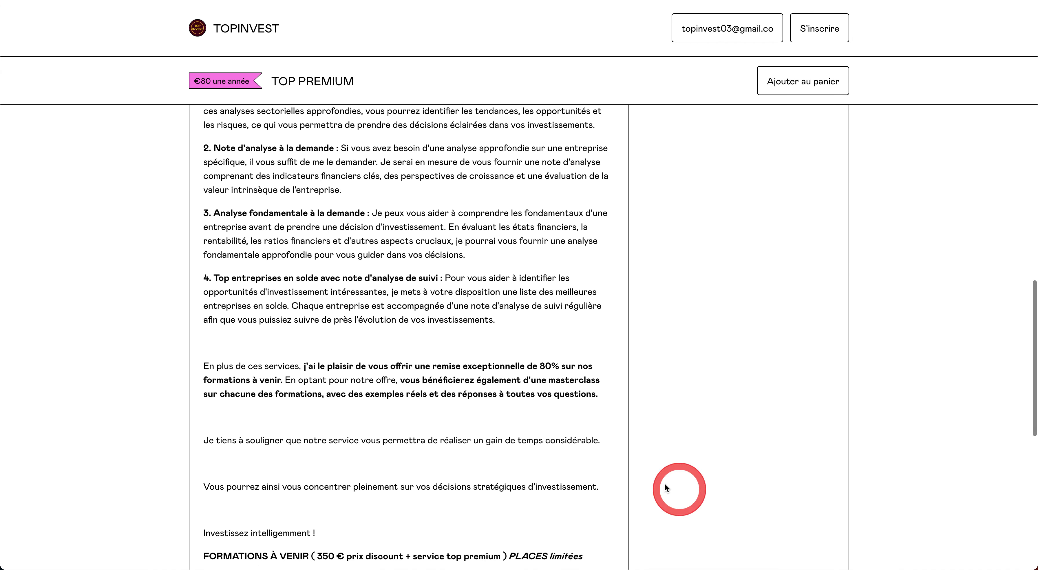
{"action": "scroll", "coordinate": [347, 457], "scroll_direction": "up", "scroll_amount": 3}
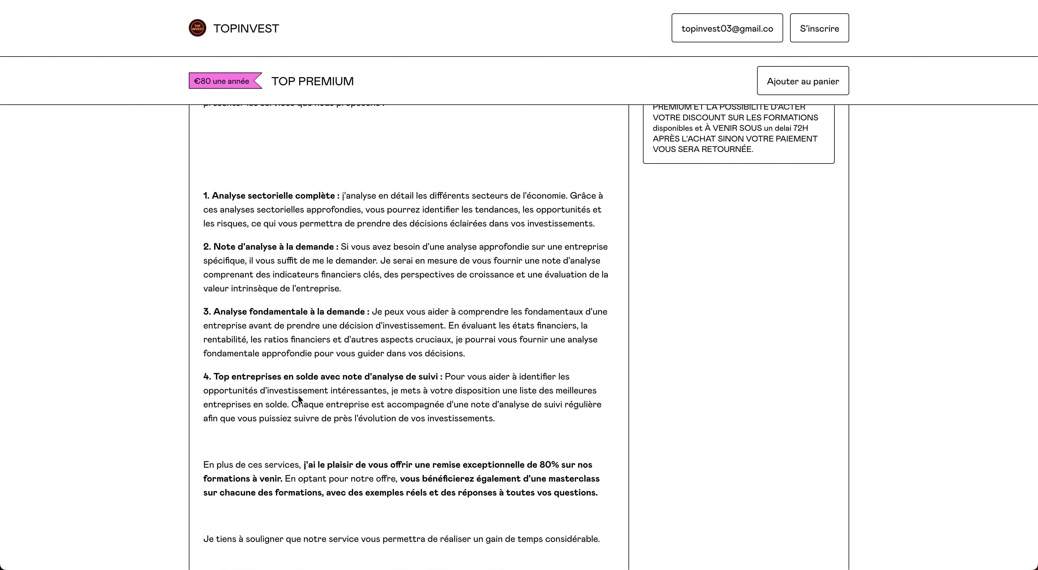
{"action": "scroll", "coordinate": [299, 394], "scroll_direction": "up", "scroll_amount": 10}
Step: Switch to the stock screener and compare the EV/EBIT and return figures of the listed French companies
{"action": "left_click", "coordinate": [406, 366]}
{"action": "left_click", "coordinate": [458, 379]}
{"action": "scroll", "coordinate": [459, 382], "scroll_direction": "down", "scroll_amount": 6}
{"action": "scroll", "coordinate": [459, 383], "scroll_direction": "down", "scroll_amount": 7}
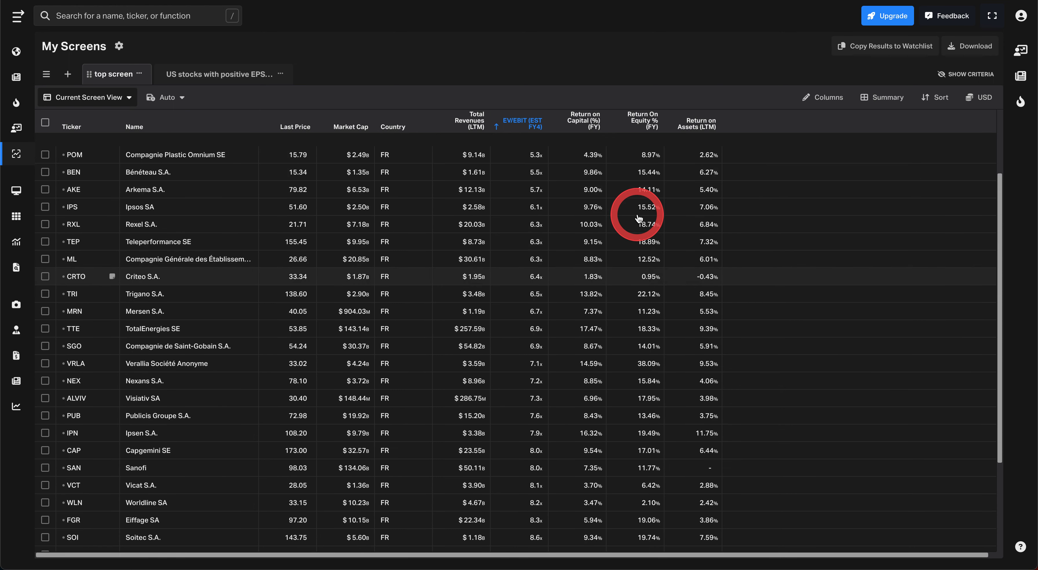
{"action": "scroll", "coordinate": [639, 218], "scroll_direction": "up", "scroll_amount": 1}
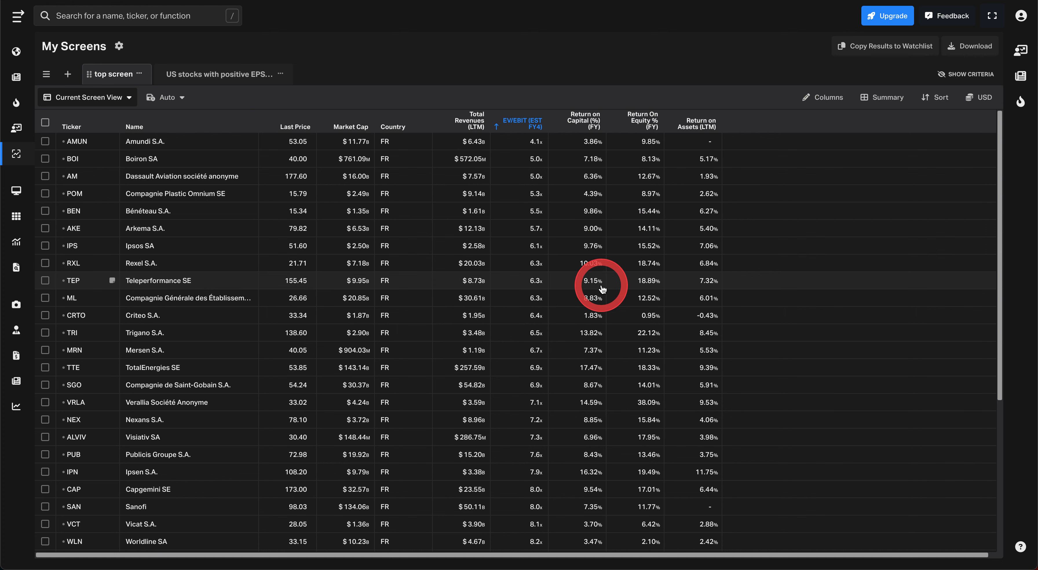
{"action": "scroll", "coordinate": [588, 314], "scroll_direction": "down", "scroll_amount": 3}
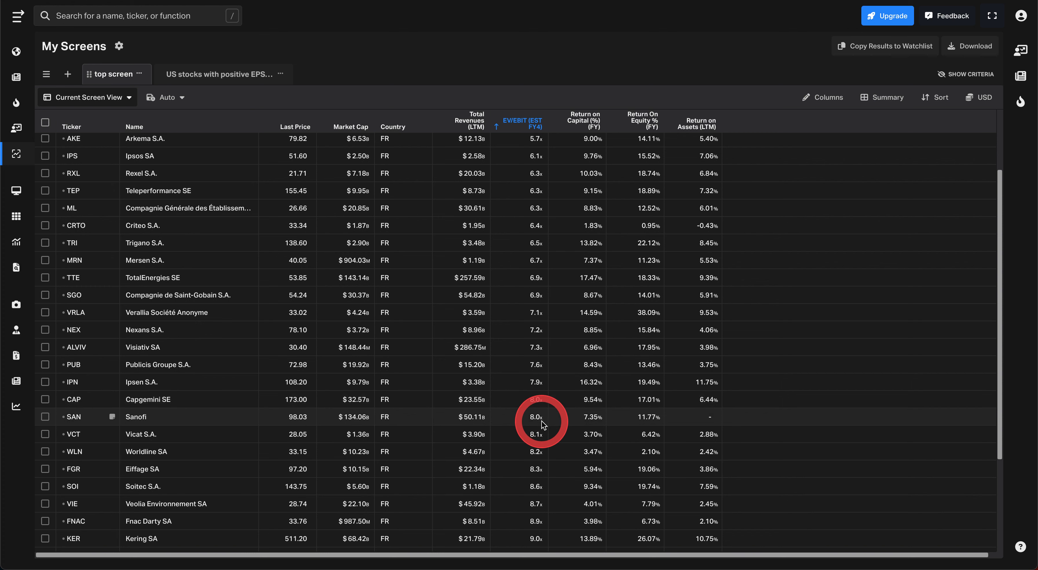
Step: Switch to FAST Graphs, load the Paris-listed Publicis Groupe SA (PUB) and examine its price chart and earnings yield
{"action": "mouse_move", "coordinate": [515, 368]}
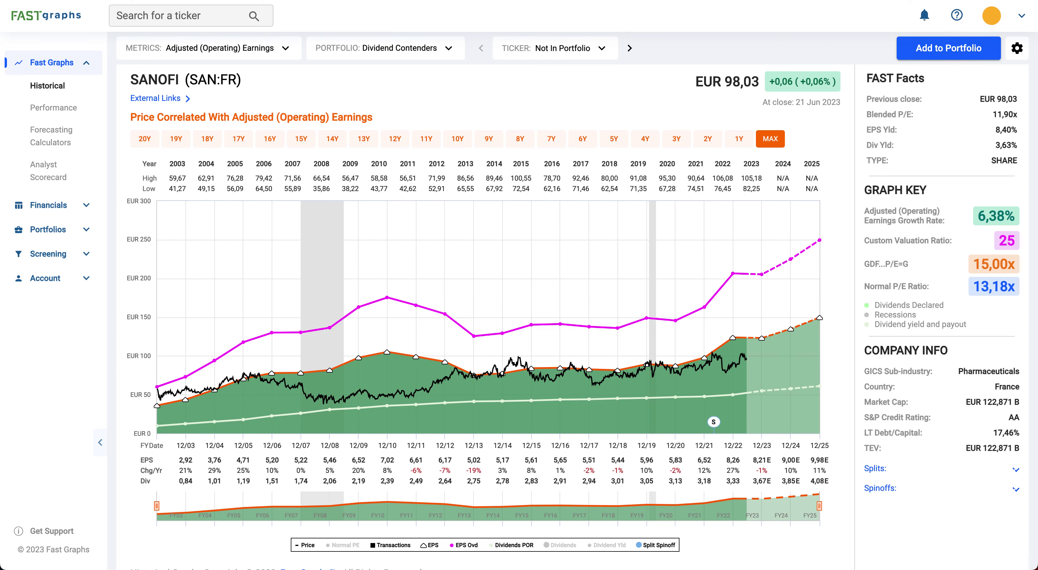
{"action": "left_click", "coordinate": [224, 20]}
{"action": "type", "text": "pub"}
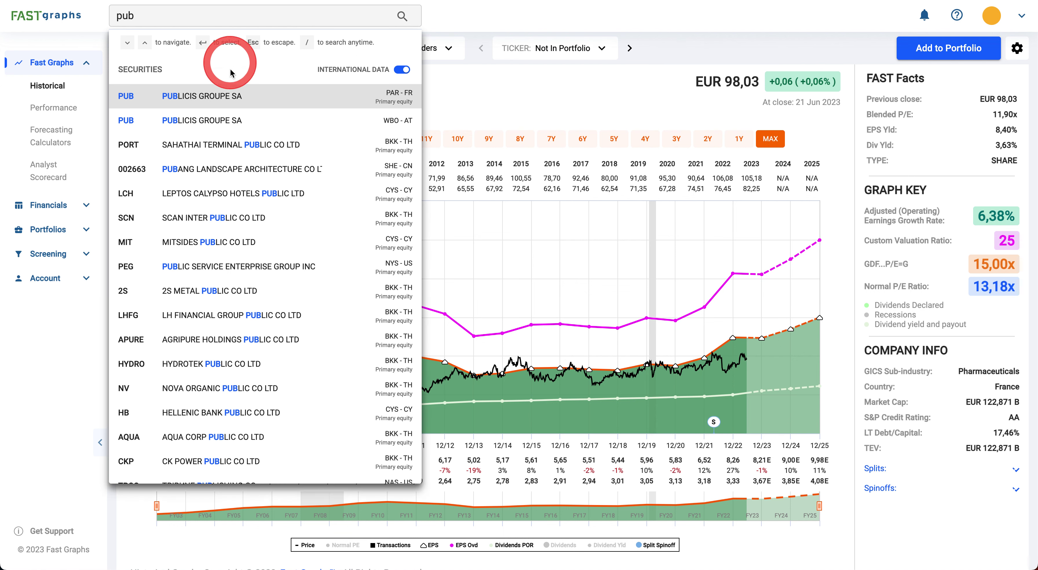
{"action": "left_click", "coordinate": [231, 96]}
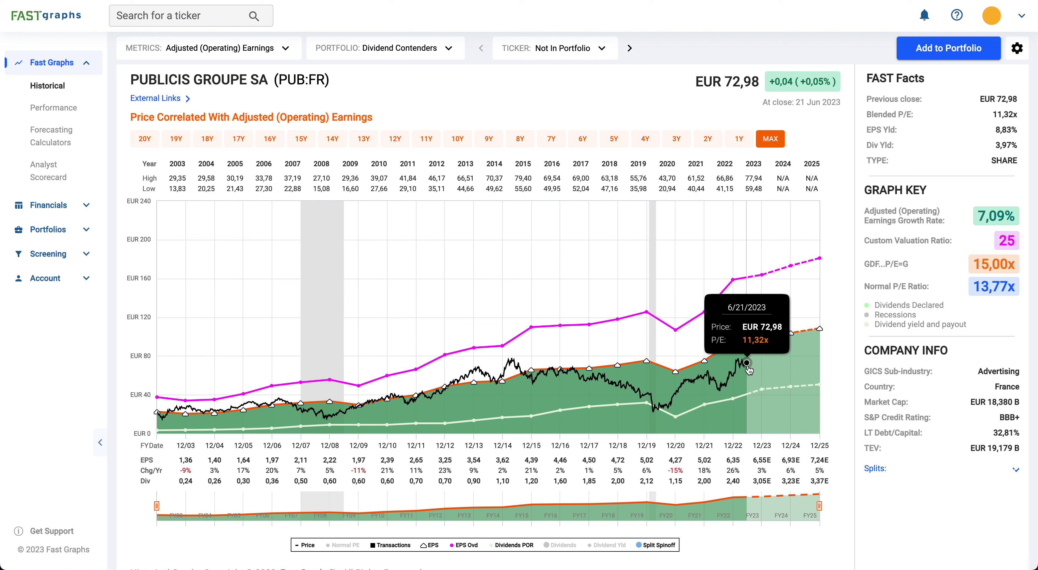
{"action": "left_click", "coordinate": [1013, 132]}
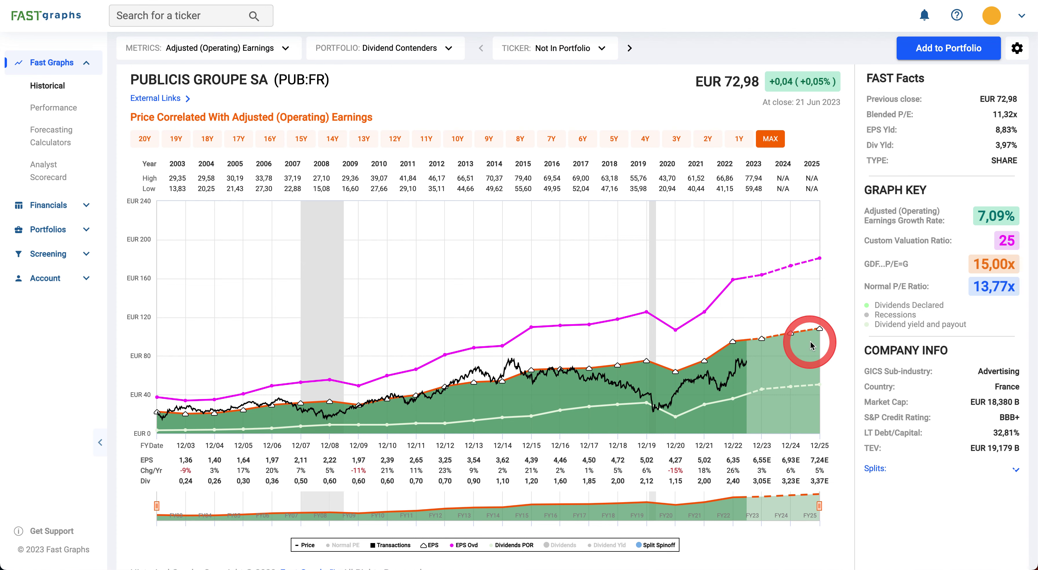
Step: Check Publicis Groupe's analyst scorecard for one-year and two-year forward estimates and return to the historical chart
{"action": "left_click", "coordinate": [59, 178]}
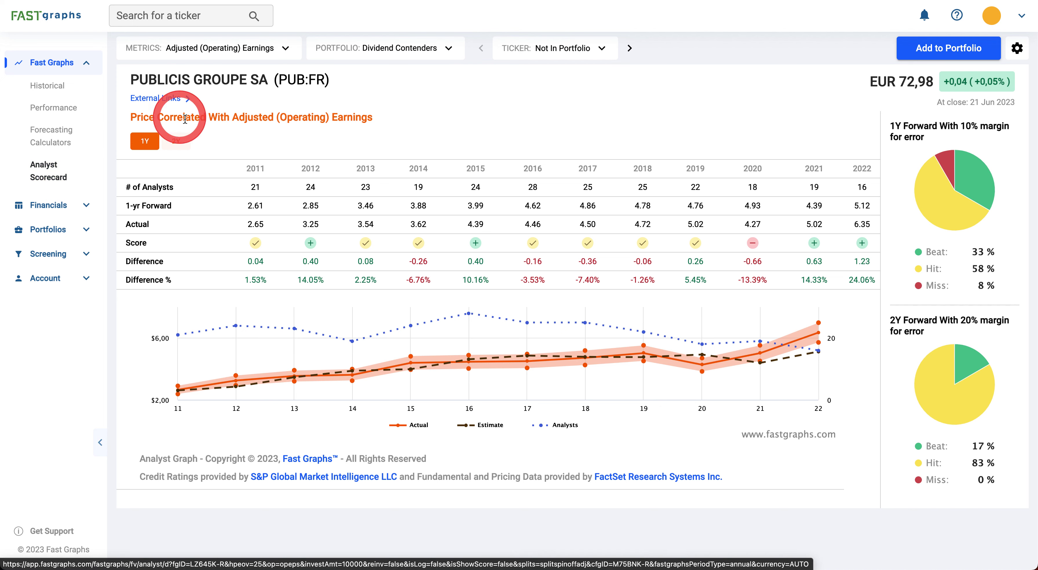
{"action": "left_click", "coordinate": [177, 141]}
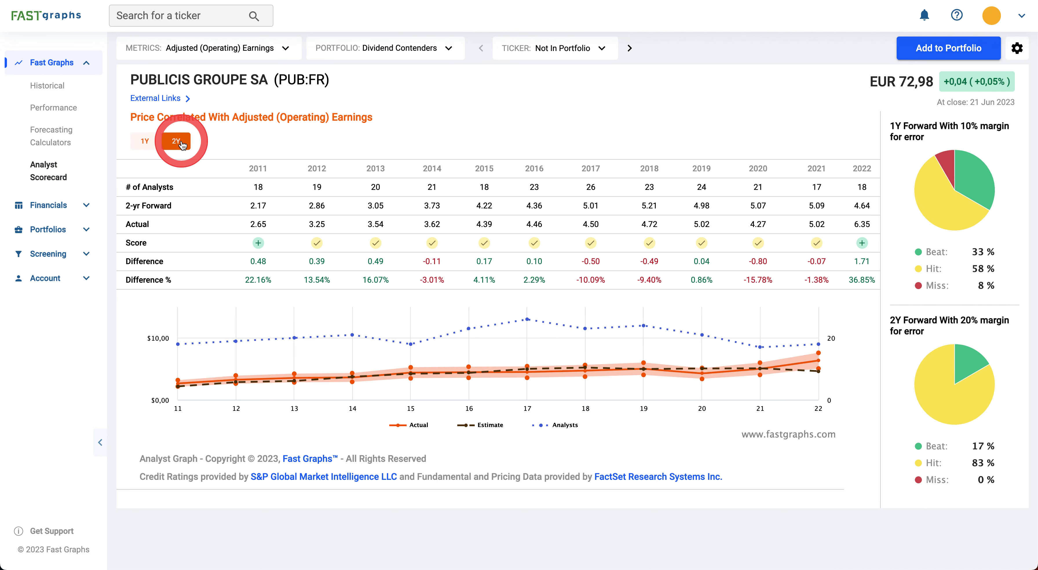
{"action": "left_click", "coordinate": [58, 92]}
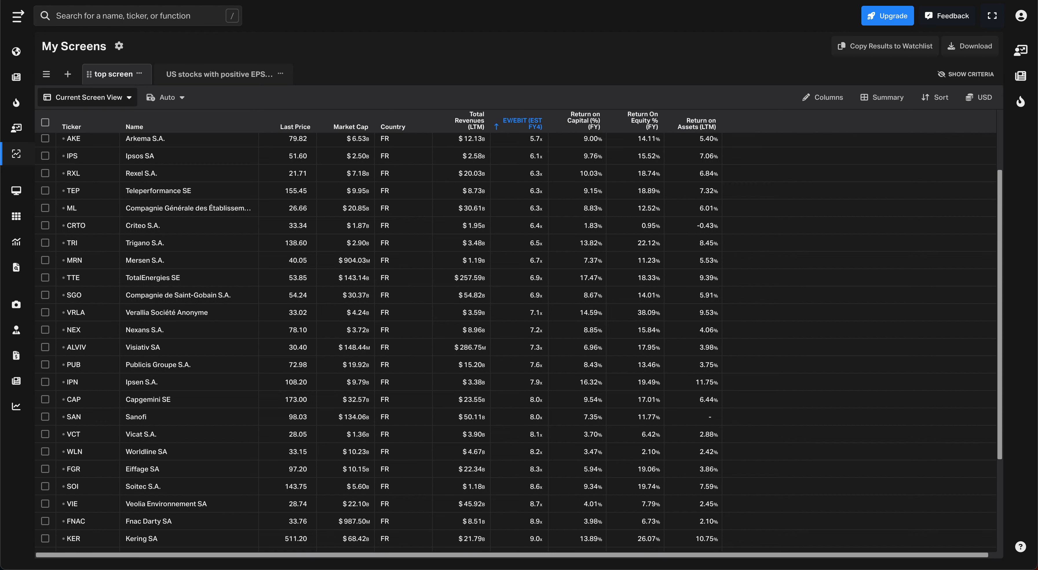
Step: Go over the French stocks in the screener again from the lowest EV/EBIT and return to the Publicis chart
{"action": "left_click", "coordinate": [527, 188]}
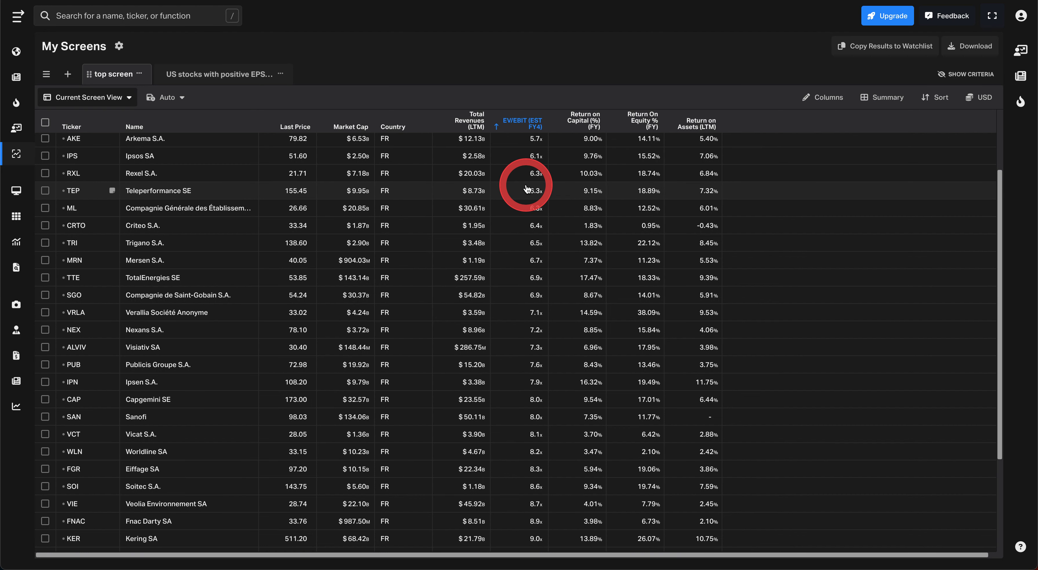
{"action": "scroll", "coordinate": [527, 188], "scroll_direction": "up", "scroll_amount": 3}
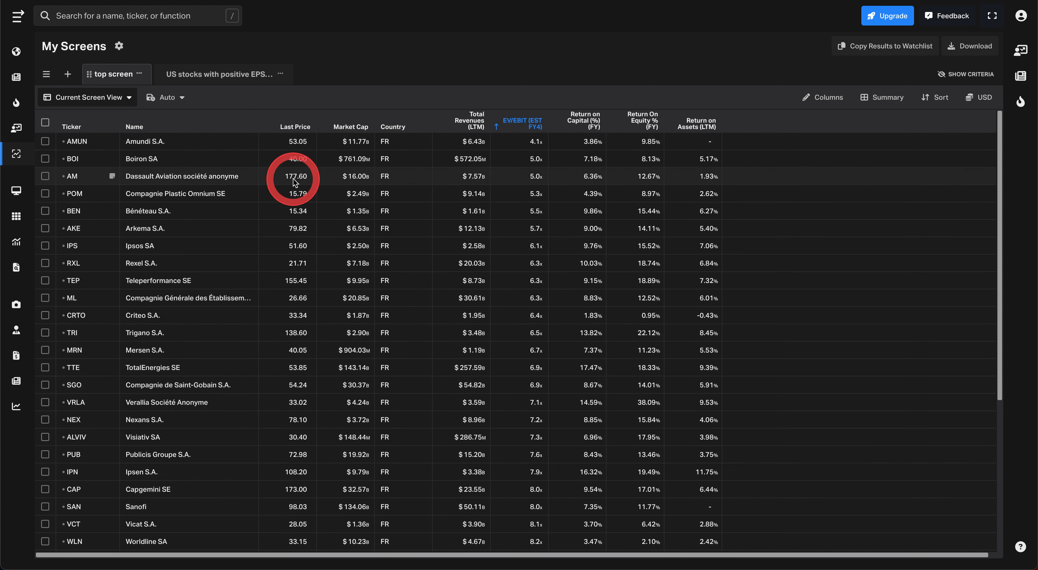
{"action": "left_click", "coordinate": [202, 385]}
{"action": "scroll", "coordinate": [202, 384], "scroll_direction": "down", "scroll_amount": 3}
{"action": "left_click", "coordinate": [195, 394]}
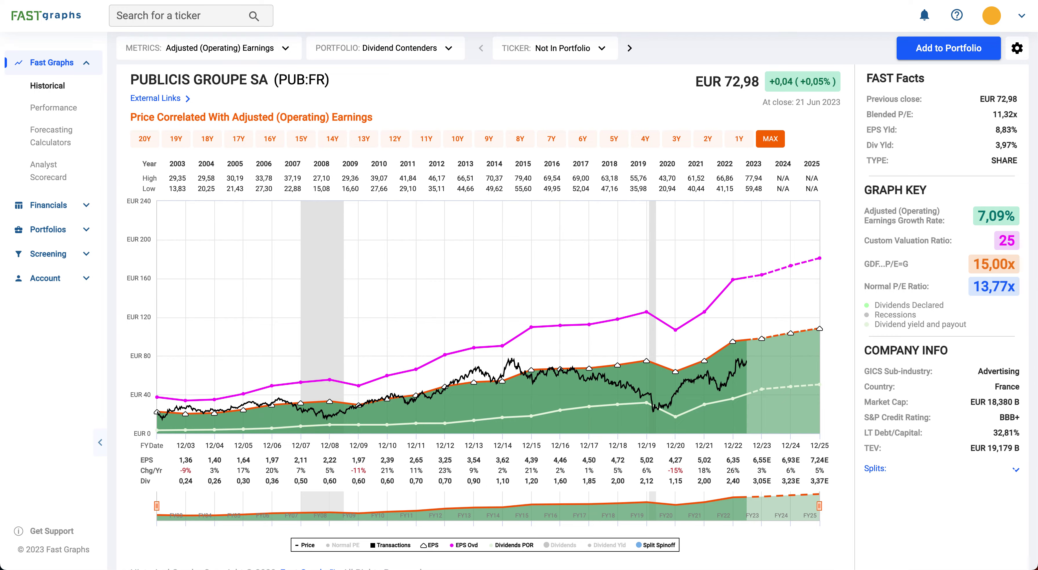
Step: Load the Paris-listed primary equity of Kering SA (KER) in the historical earnings chart
{"action": "left_click", "coordinate": [299, 11]}
{"action": "left_click", "coordinate": [204, 14]}
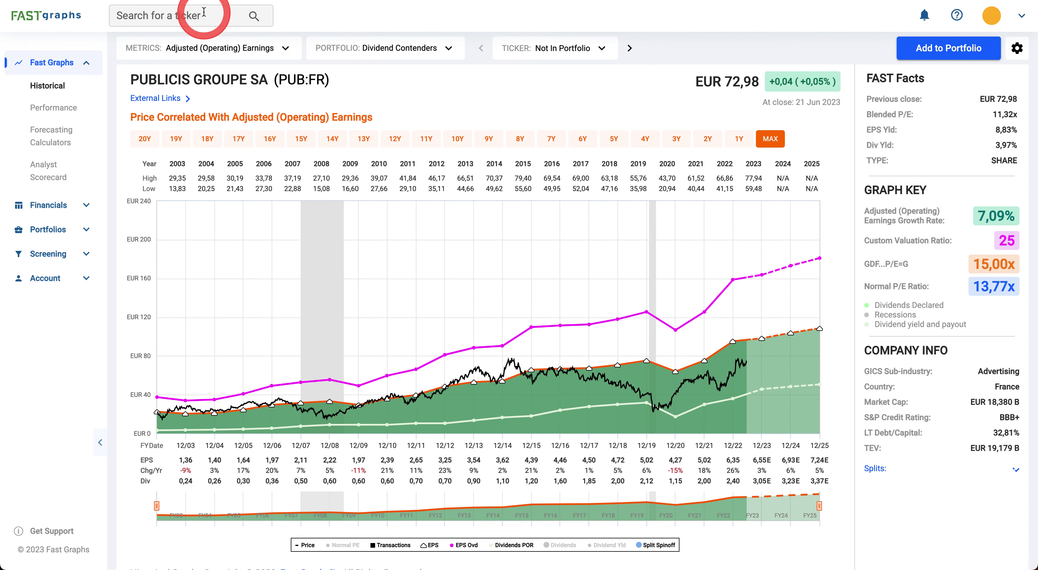
{"action": "type", "text": "kering"}
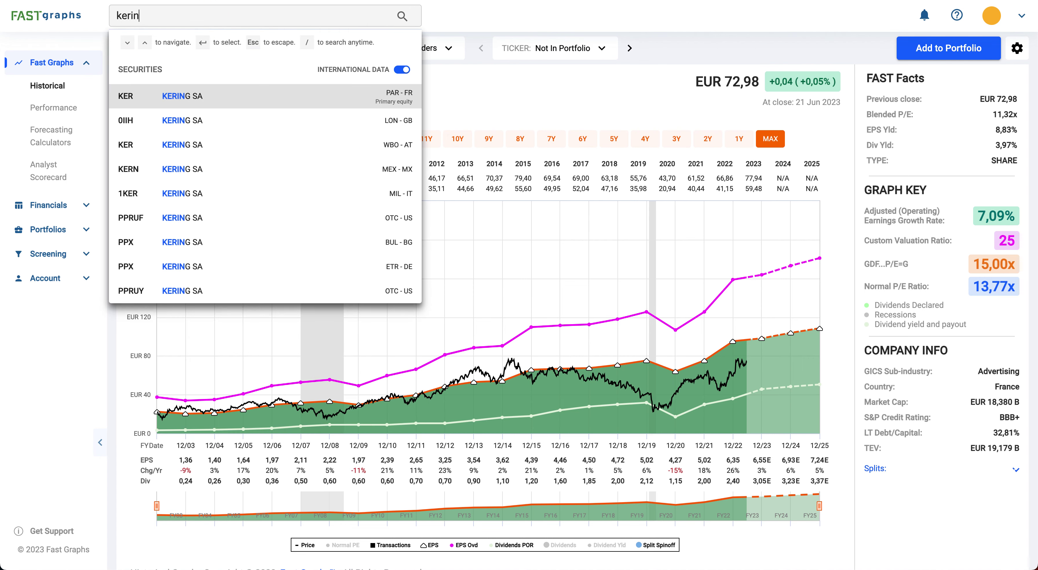
{"action": "left_click", "coordinate": [230, 96]}
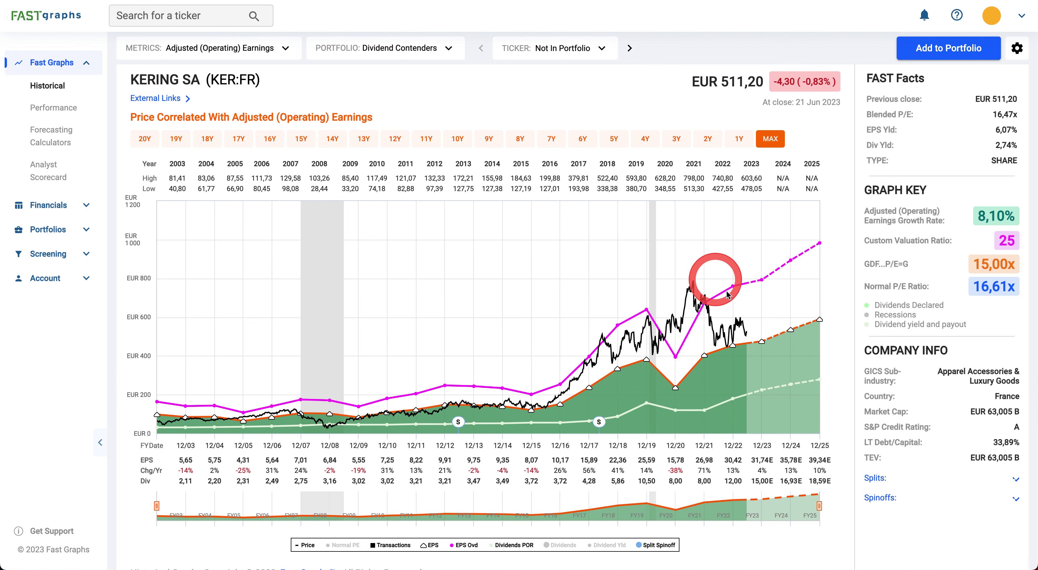
Step: Inspect Kering's May 2023 price and end-2025 estimate on the chart, and check its analyst scorecard for one-year and two-year forward estimates
{"action": "mouse_move", "coordinate": [744, 326]}
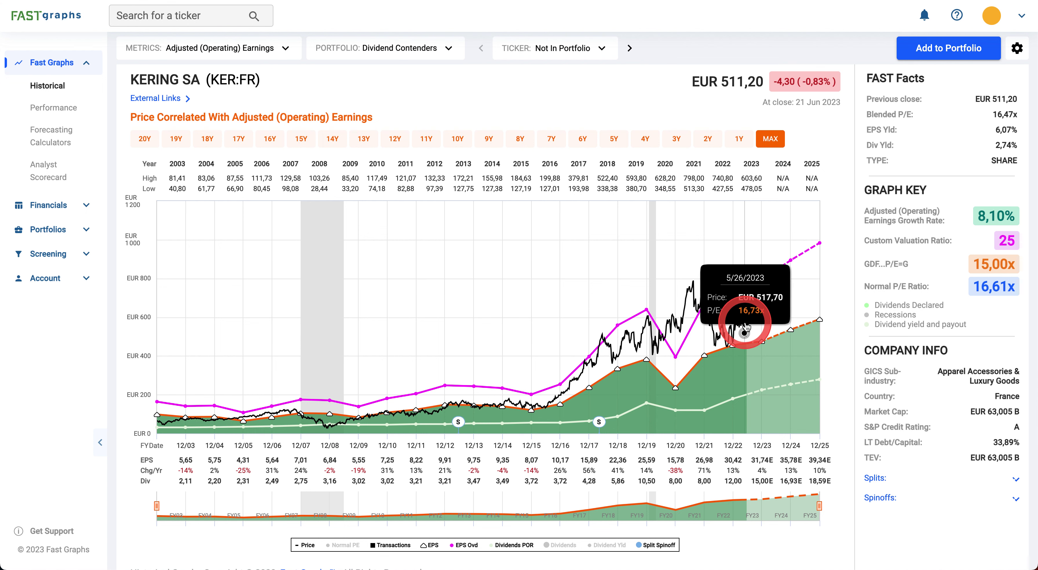
{"action": "mouse_move", "coordinate": [820, 319]}
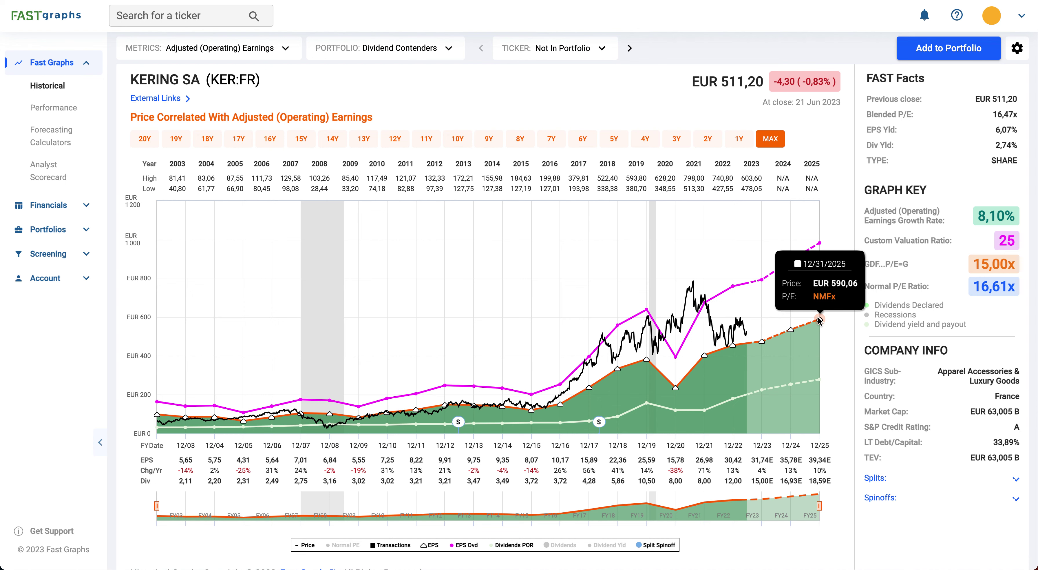
{"action": "left_click", "coordinate": [58, 177]}
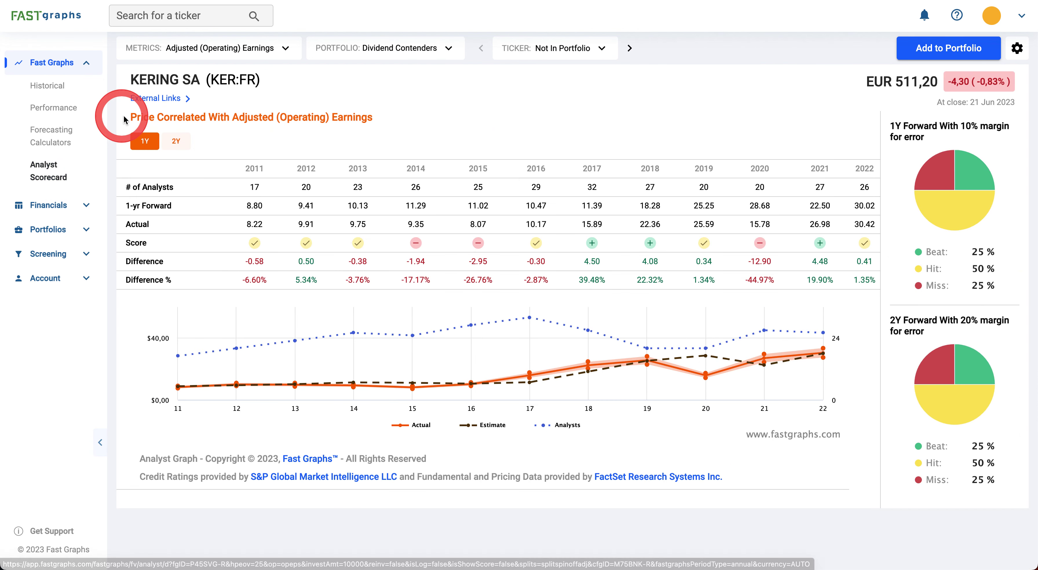
{"action": "left_click", "coordinate": [177, 142]}
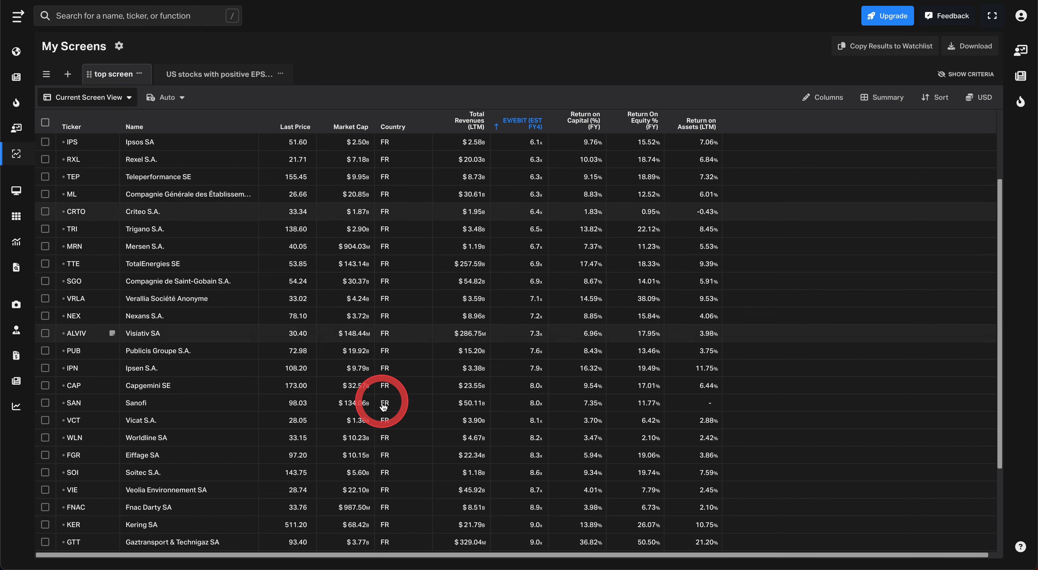
Step: Switch to the stock screener and examine the French companies with the highest EV/EBIT, from Kering down to Bouygues
{"action": "scroll", "coordinate": [384, 403], "scroll_direction": "down", "scroll_amount": 2}
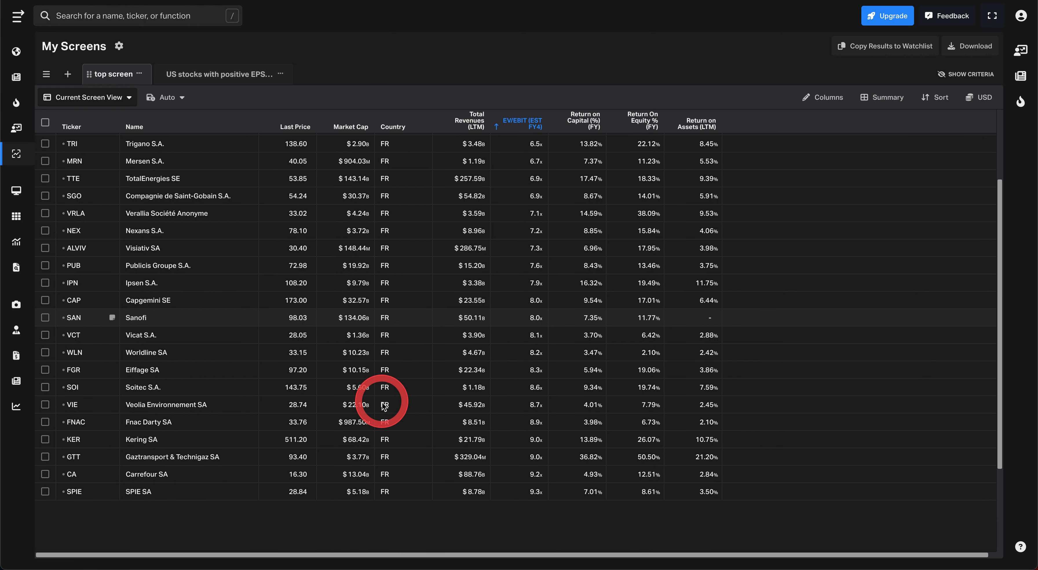
{"action": "scroll", "coordinate": [384, 404], "scroll_direction": "down", "scroll_amount": 1}
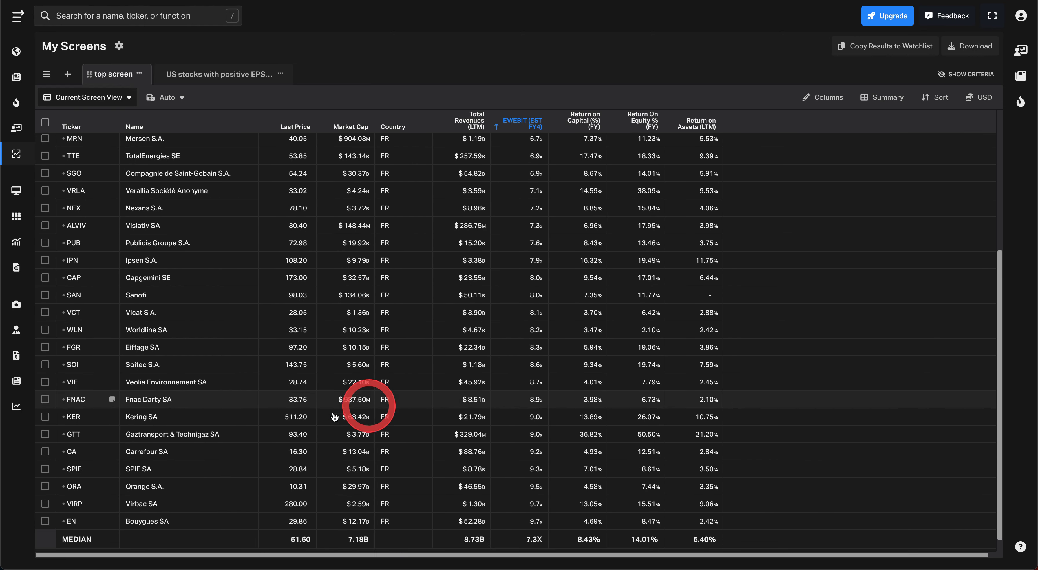
{"action": "left_click", "coordinate": [248, 438]}
{"action": "left_click", "coordinate": [217, 440]}
{"action": "scroll", "coordinate": [216, 439], "scroll_direction": "down", "scroll_amount": 1}
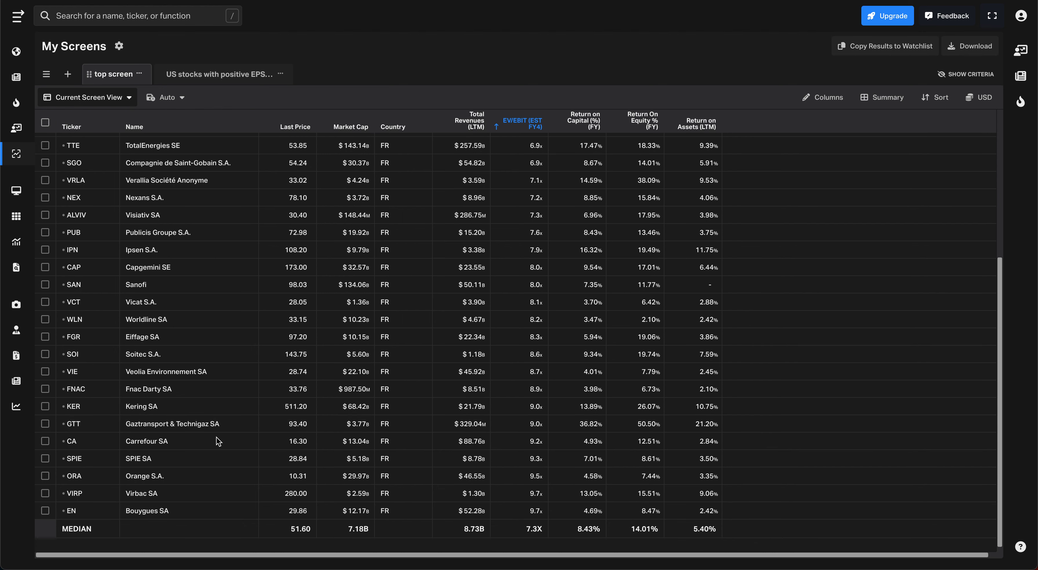
{"action": "scroll", "coordinate": [218, 442], "scroll_direction": "down", "scroll_amount": 1}
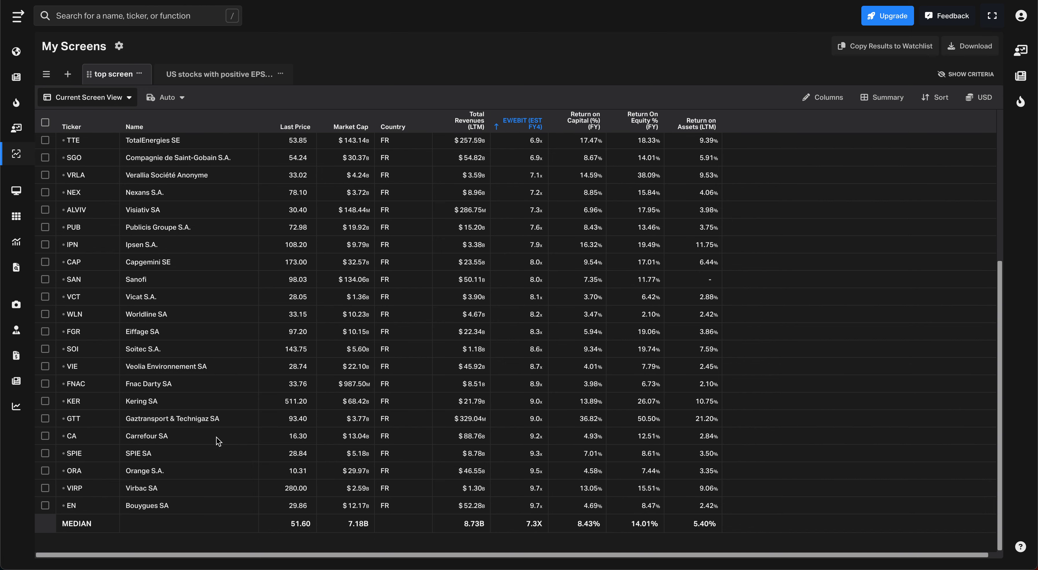
{"action": "scroll", "coordinate": [218, 440], "scroll_direction": "up", "scroll_amount": 10}
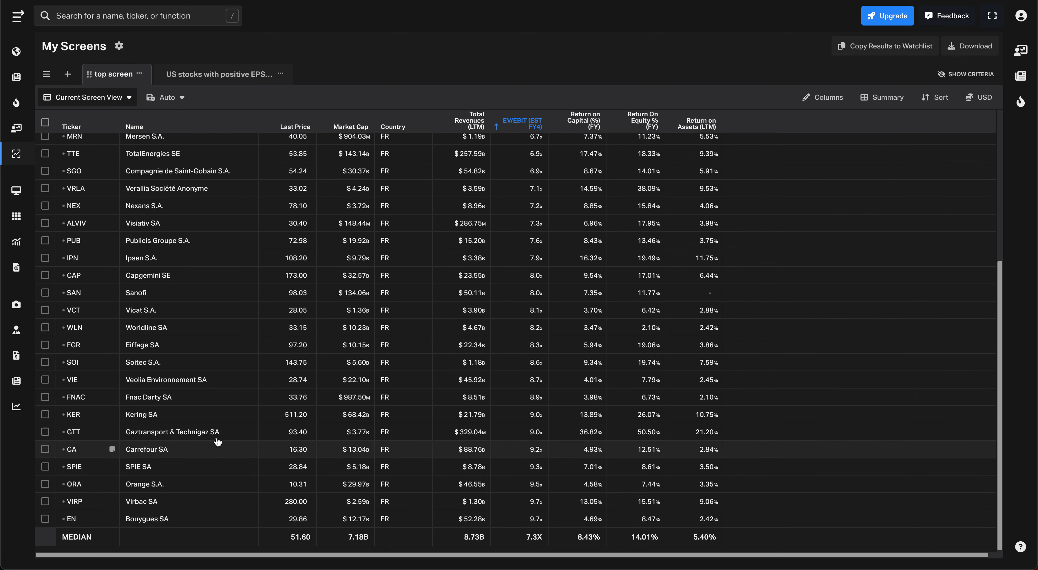
{"action": "mouse_move", "coordinate": [216, 435]}
{"action": "left_mouse_down"}
{"action": "mouse_move", "coordinate": [250, 150]}
{"action": "mouse_move", "coordinate": [211, 265]}
{"action": "left_mouse_up"}
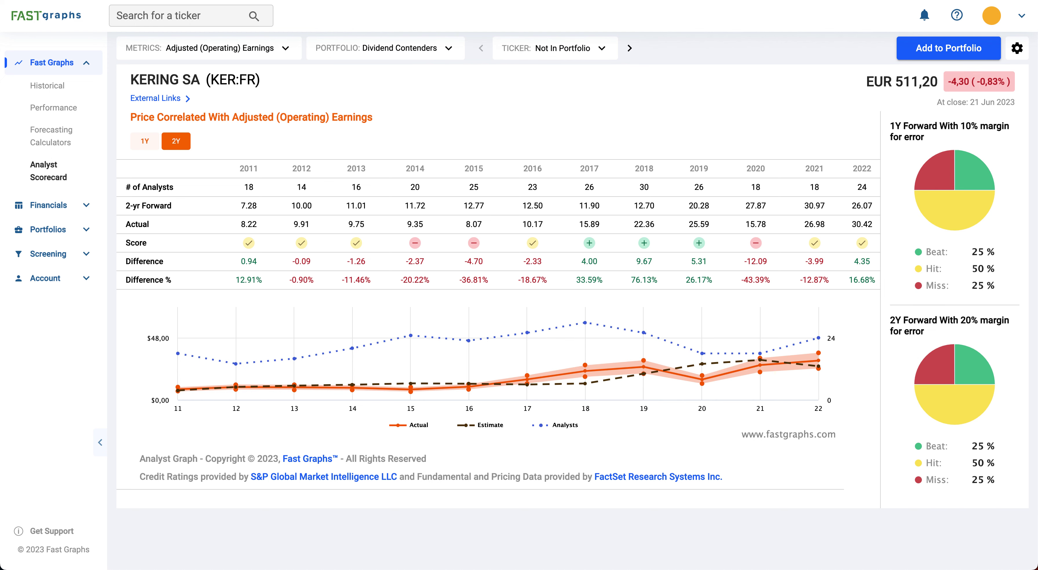
Step: Switch to FAST Graphs, load the Paris-listed Dassault Aviation SA (AM) and examine its historical price and earnings chart
{"action": "left_click", "coordinate": [200, 15]}
{"action": "type", "text": "am"}
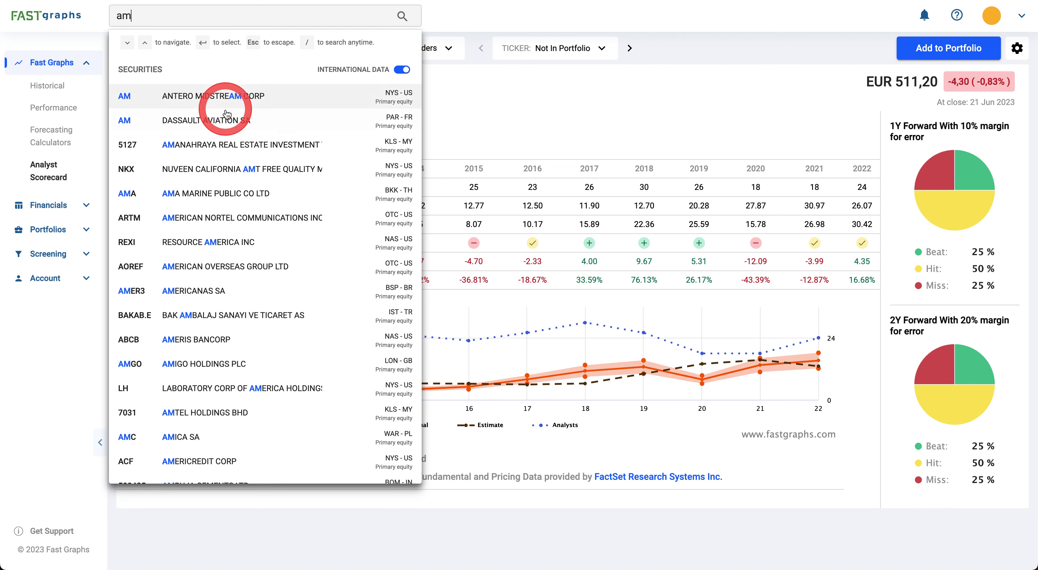
{"action": "left_click", "coordinate": [226, 115]}
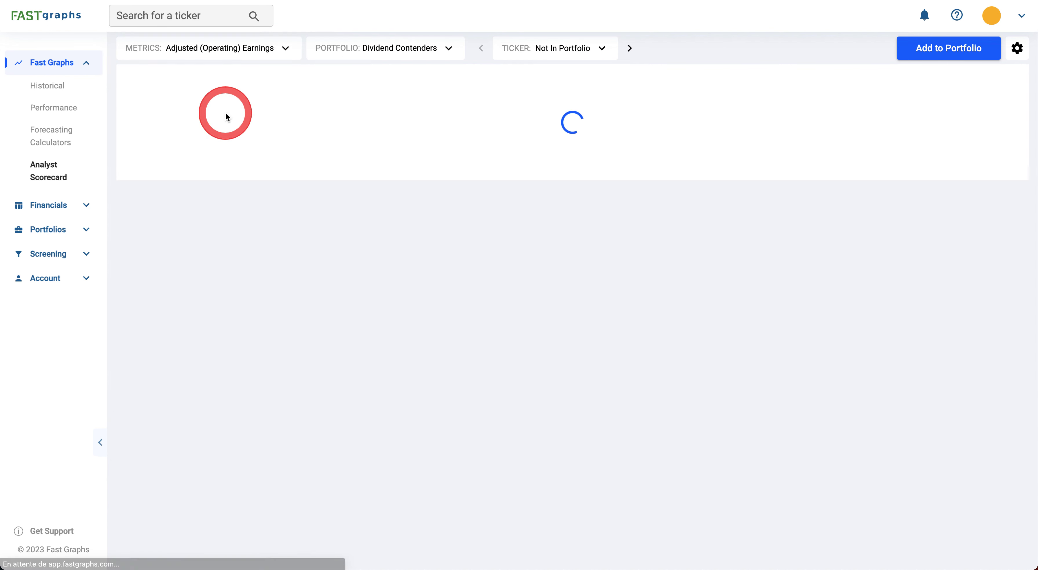
{"action": "left_click", "coordinate": [62, 92]}
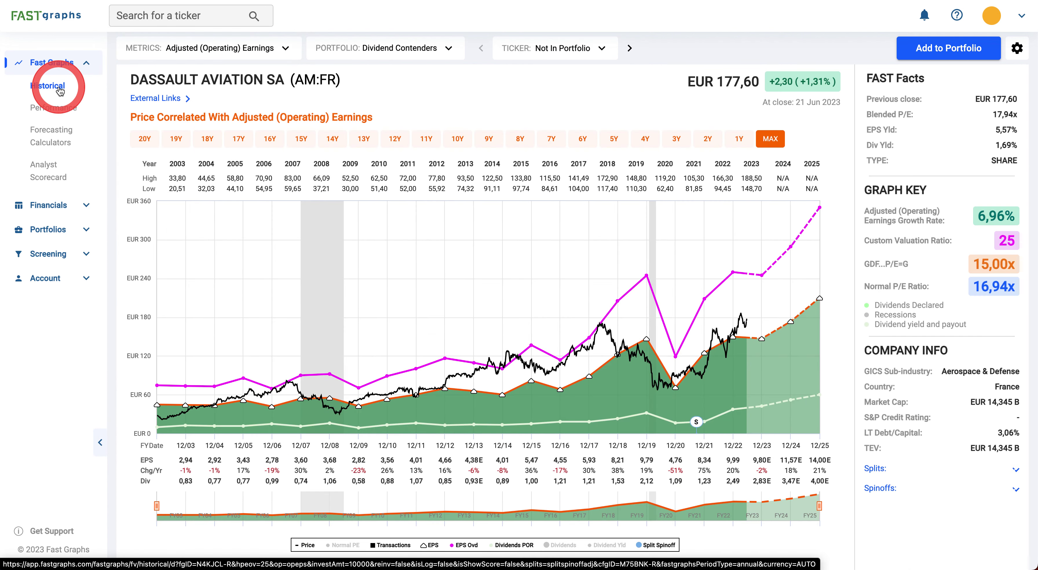
{"action": "left_click", "coordinate": [531, 138]}
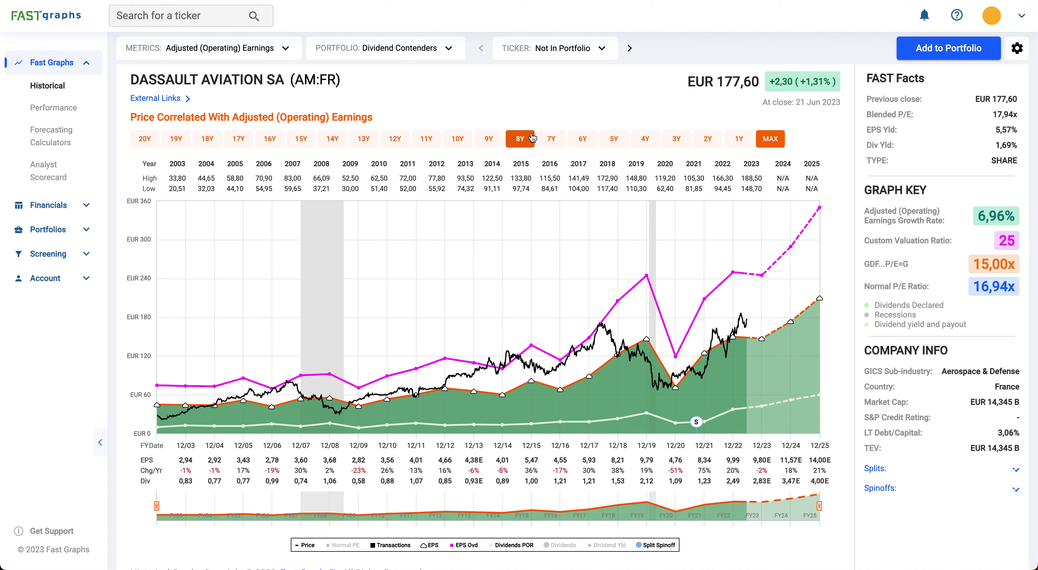
Step: Load the Paris-listed LVMH Moet Hennessy Louis Vuitton SE (MC) and hide the Price and EPS Ovd lines on its chart
{"action": "left_click", "coordinate": [220, 20]}
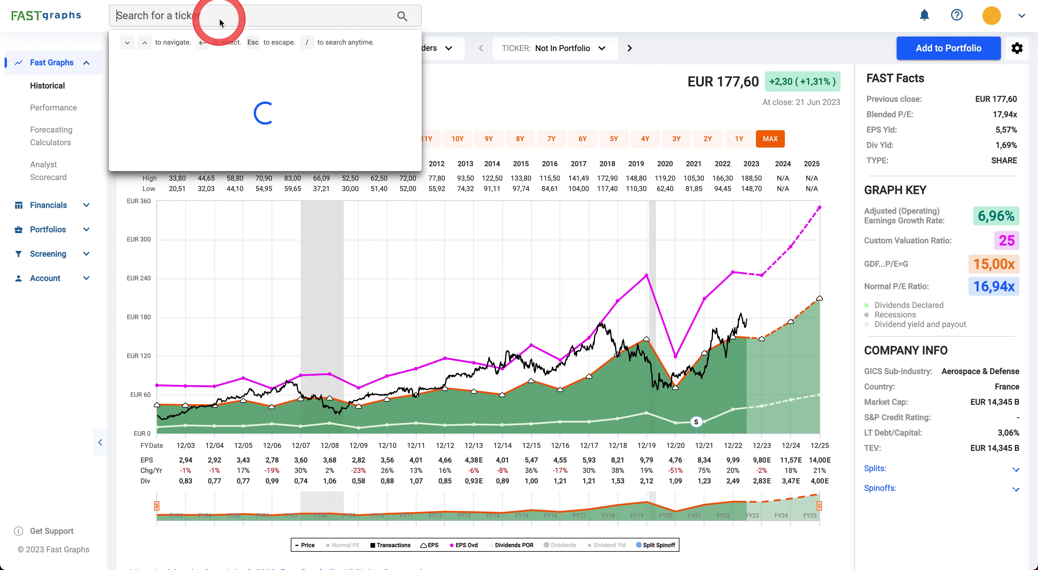
{"action": "type", "text": "mc"}
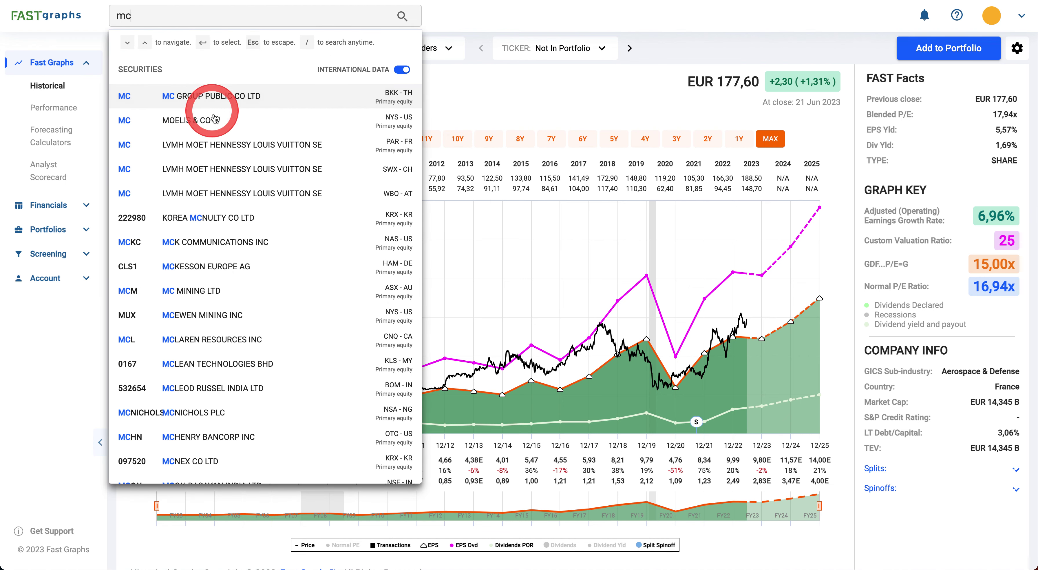
{"action": "left_click", "coordinate": [221, 145]}
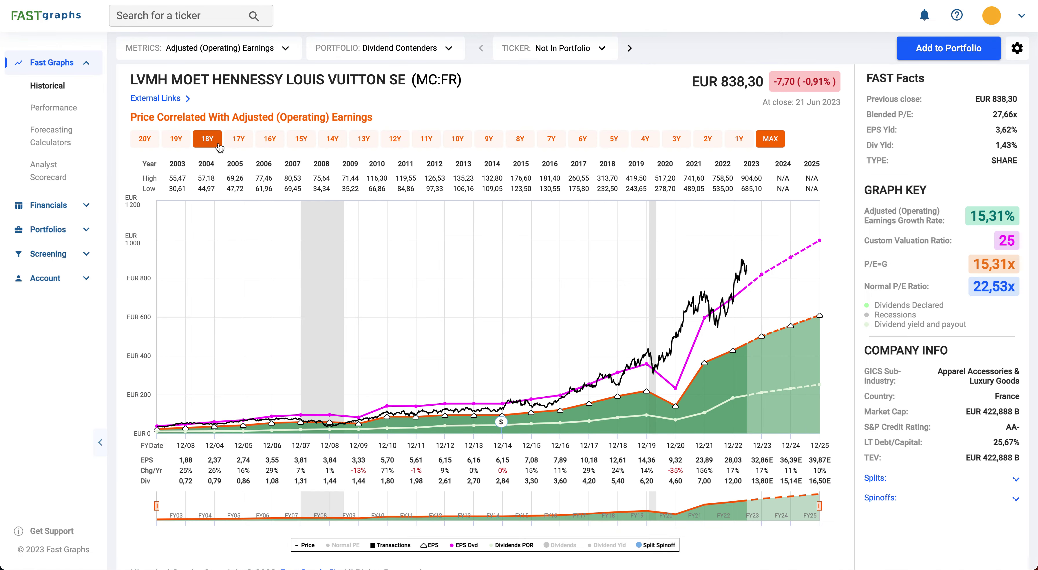
{"action": "left_click", "coordinate": [303, 544]}
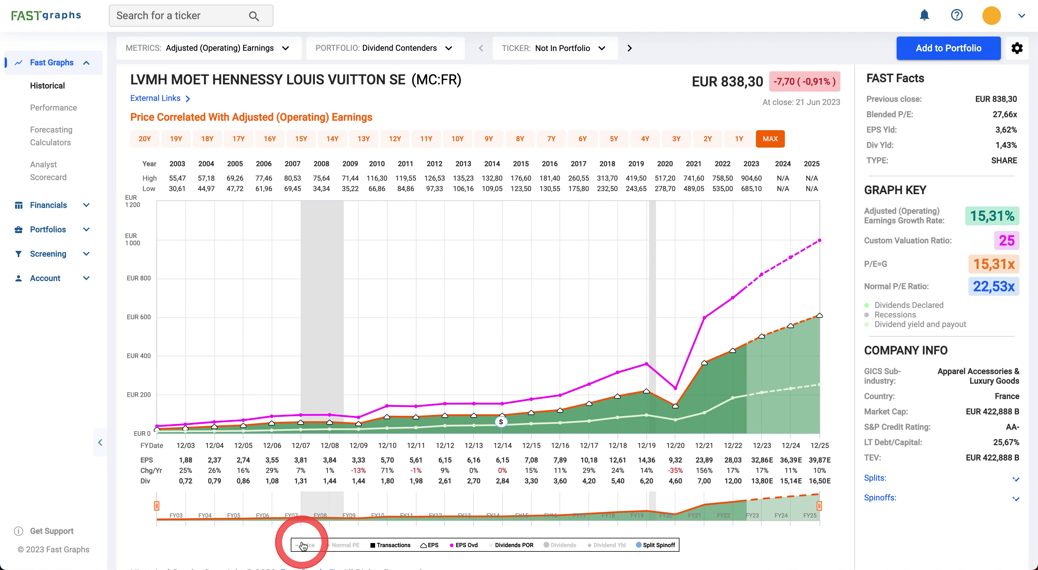
{"action": "left_click", "coordinate": [459, 545]}
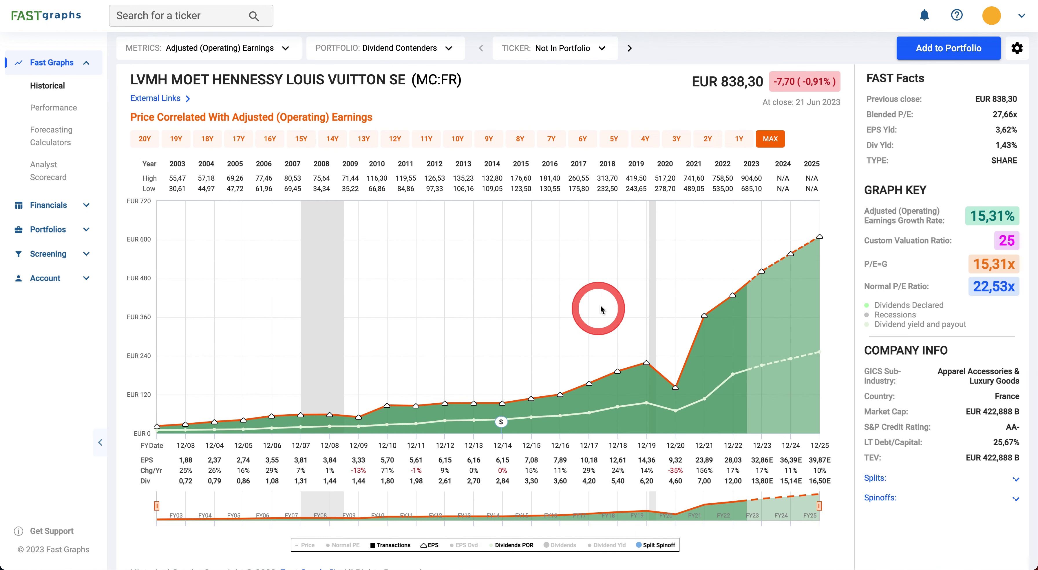
Step: Load Derichebourg SA (DBG:FR) and examine its historical earnings chart
{"action": "left_click", "coordinate": [170, 16]}
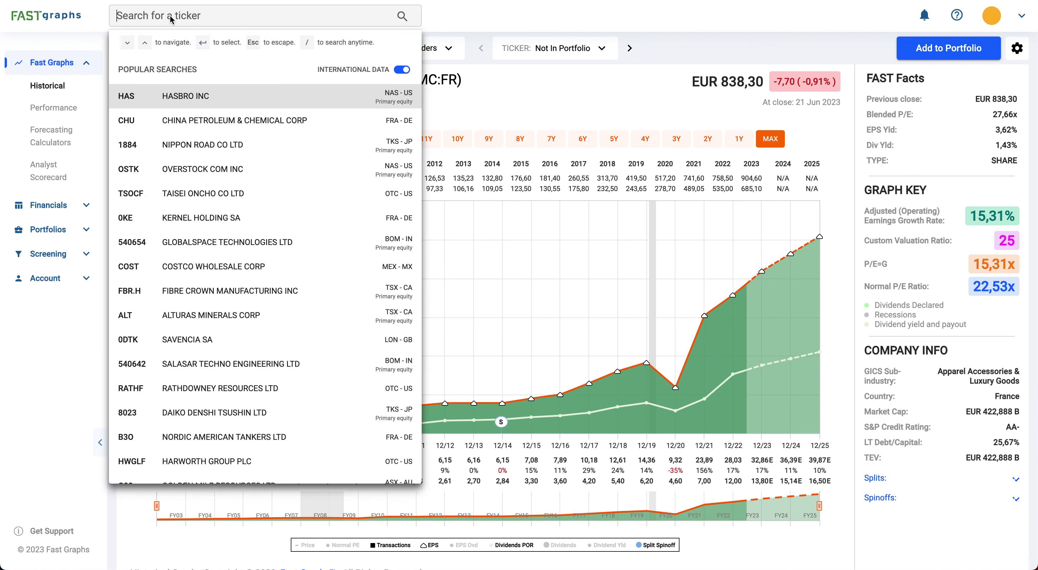
{"action": "type", "text": "der"}
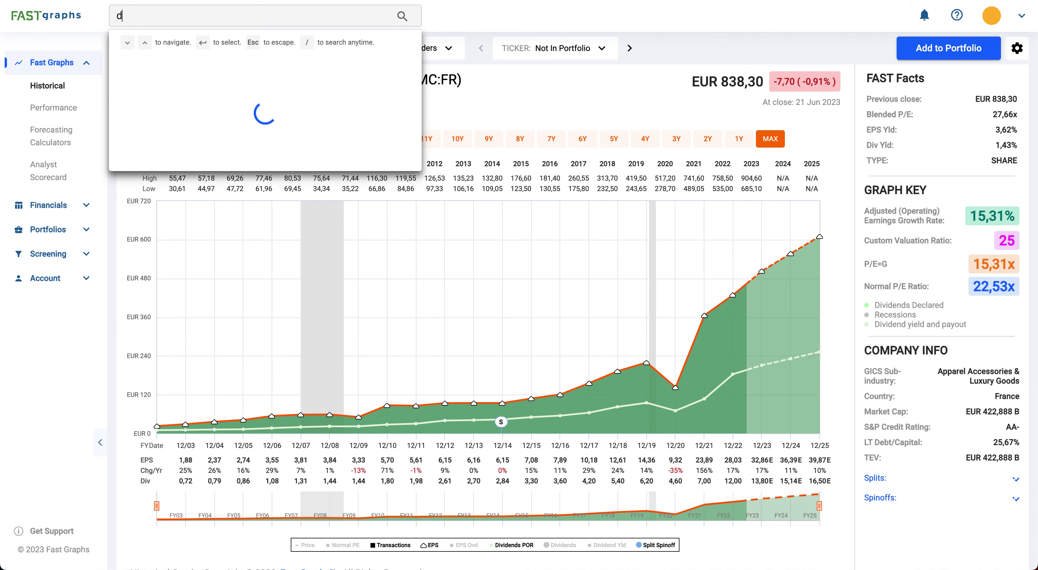
{"action": "type", "text": "iche"}
{"action": "left_click", "coordinate": [209, 96]}
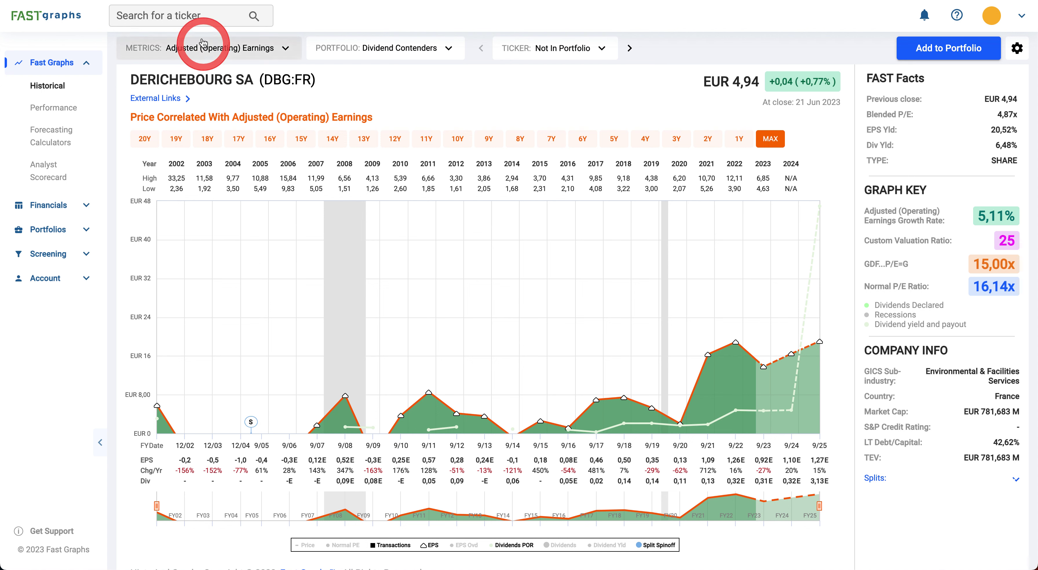
Step: Start a ticker search for another company
{"action": "left_click", "coordinate": [197, 17]}
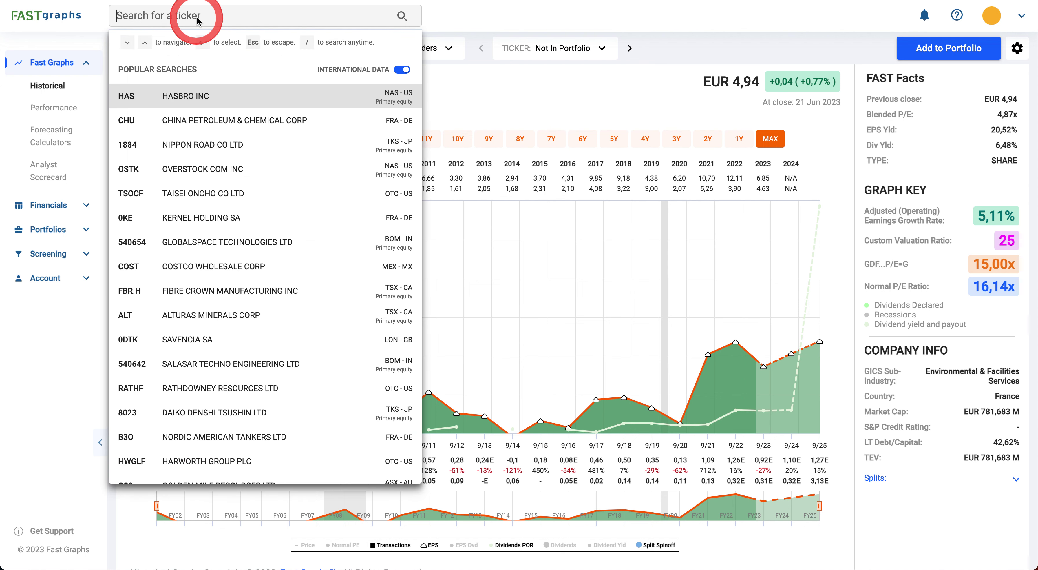